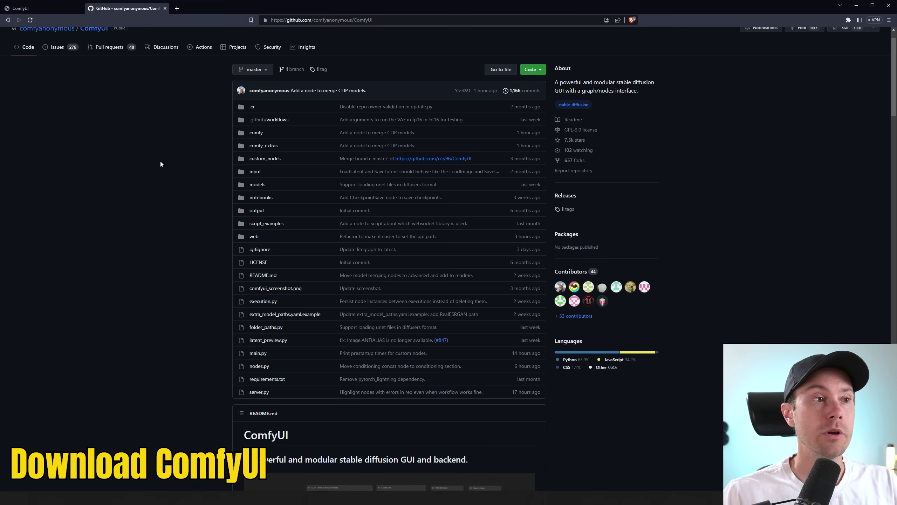
scroll(190, 134, "up", 1)
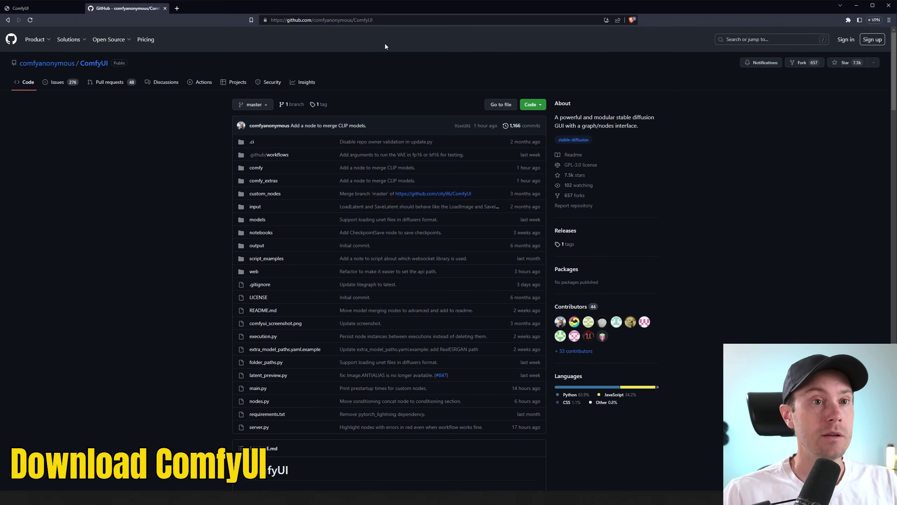
scroll(392, 280, "down", 4)
scroll(382, 282, "down", 4)
scroll(382, 283, "down", 5)
scroll(389, 274, "down", 4)
scroll(388, 274, "down", 8)
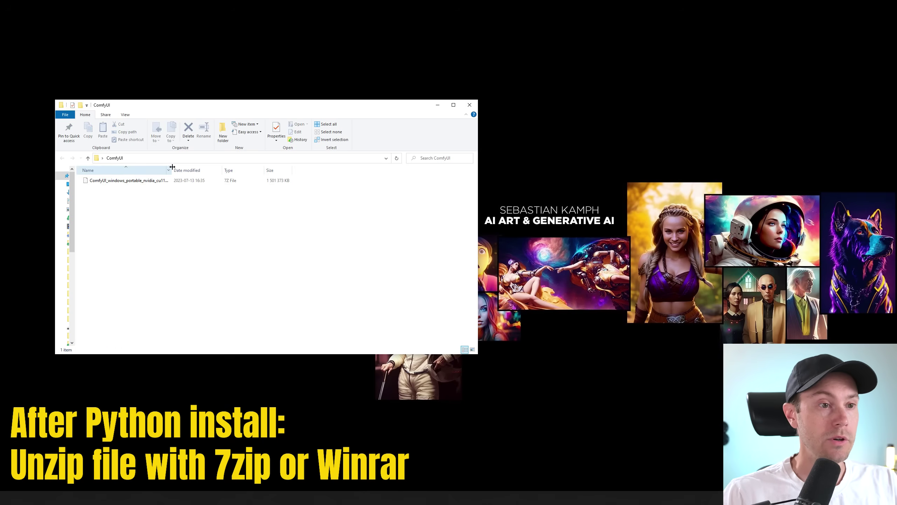
Extract the downloaded ComfyUI portable .7z archive into the current folder with 7-Zip's Extract Here.
left_click_drag(189, 170, 200, 169)
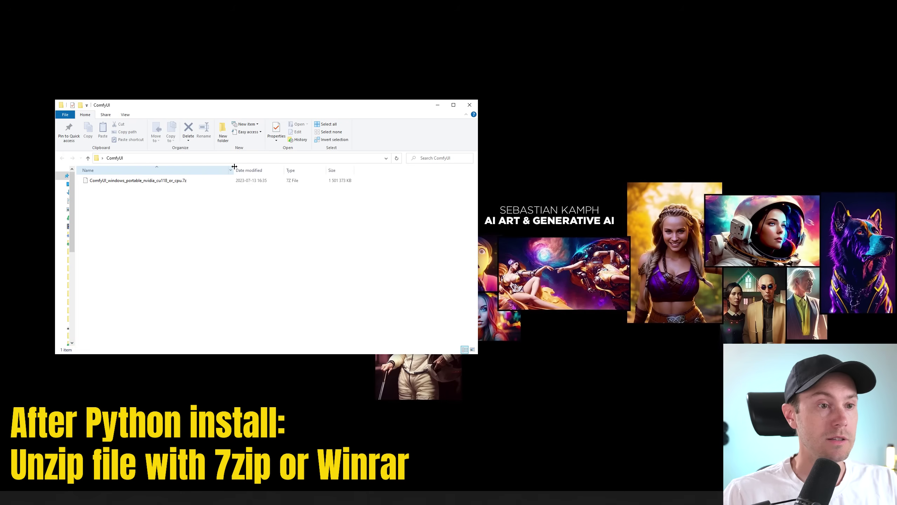
left_click(159, 181)
right_click(159, 183)
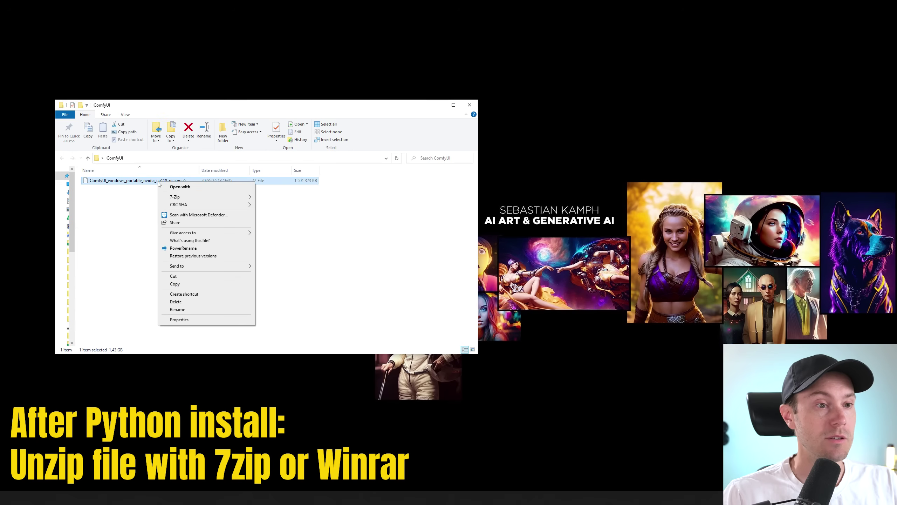
mouse_move(204, 196)
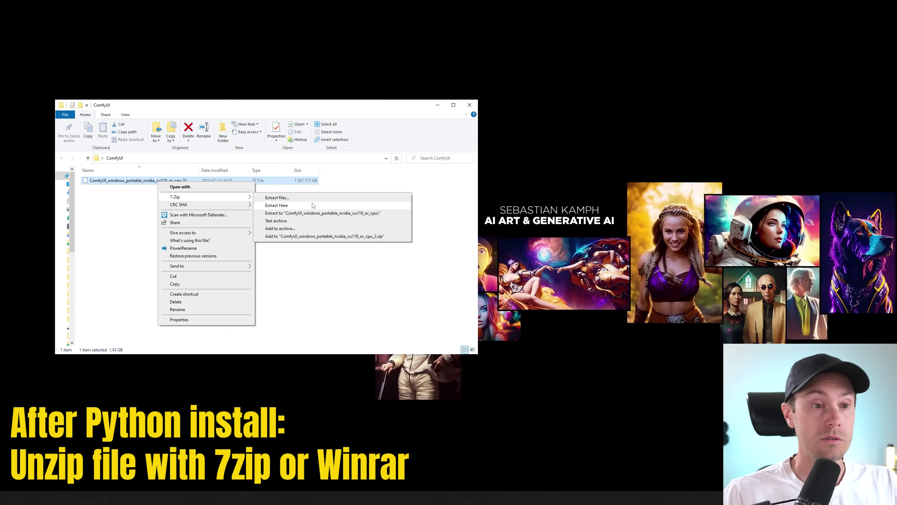
left_click(301, 205)
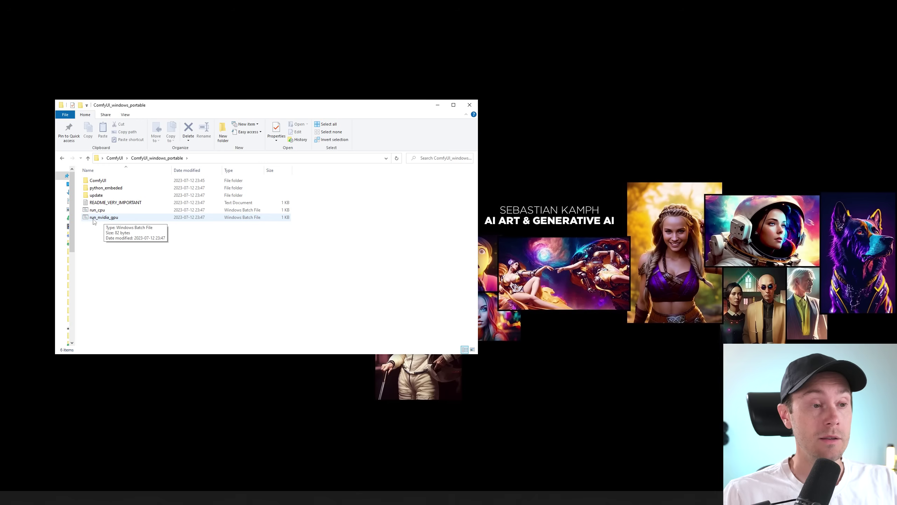
View the README_VERY_IMPORTANT text file, arranging its Notepad window for reading beside the file list.
double_click(128, 203)
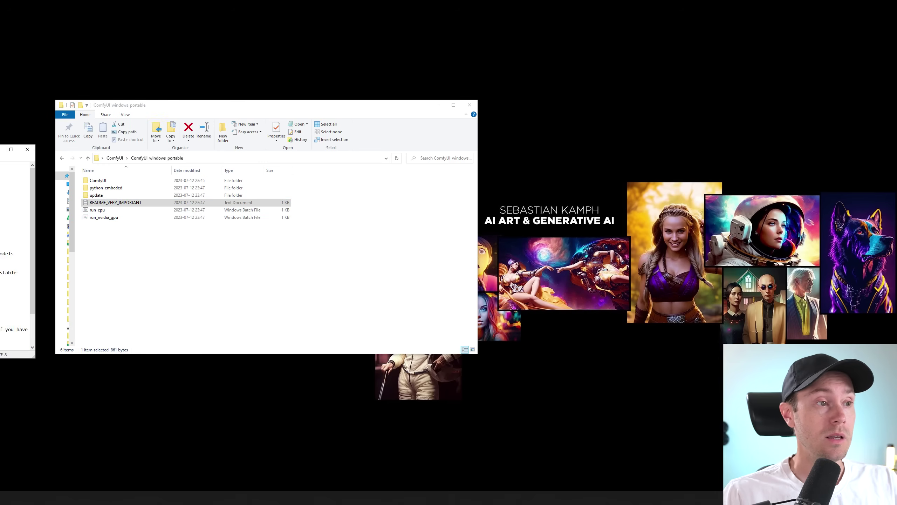
mouse_move(42, 147)
left_mouse_down()
mouse_move(397, 135)
mouse_move(467, 104)
left_mouse_up()
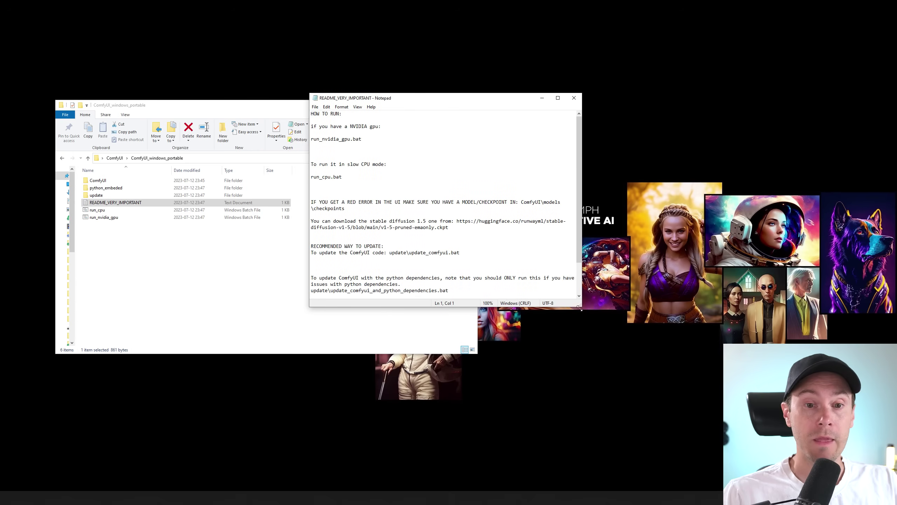
left_click_drag(579, 306, 703, 441)
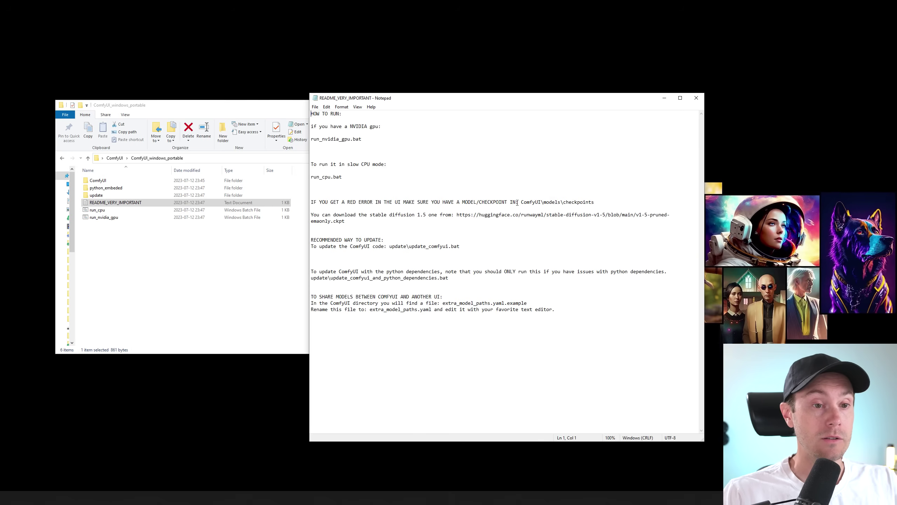
left_click_drag(451, 98, 604, 38)
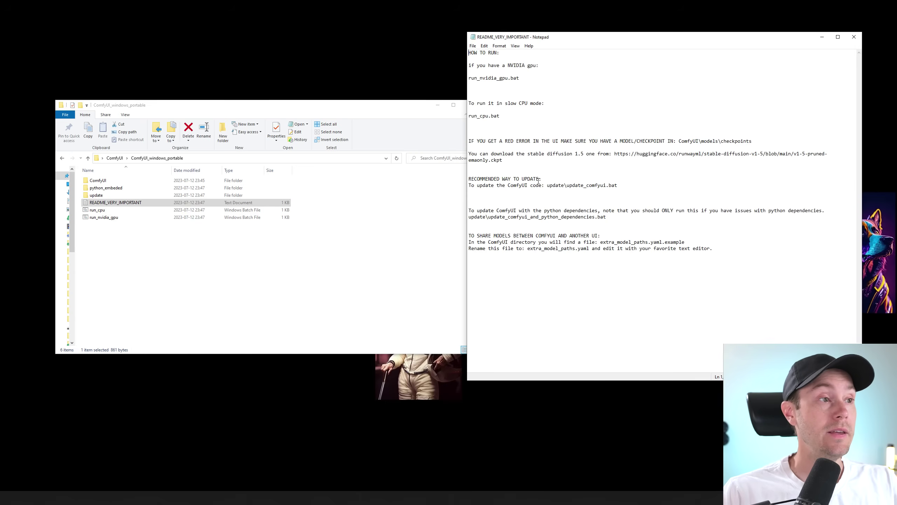
Look inside the update folder, return to the portable folder and enter the ComfyUI folder.
left_click(95, 195)
double_click(95, 195)
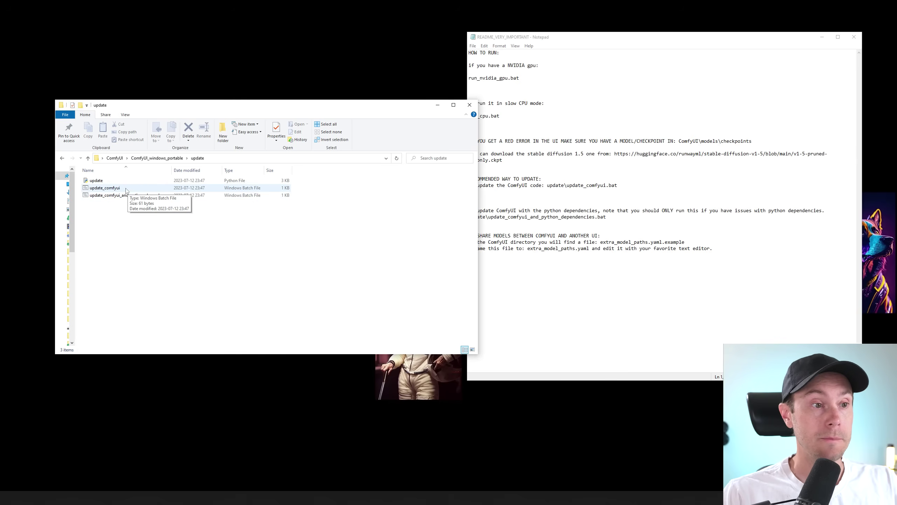
key("BackSpace")
left_click_drag(477, 178, 388, 176)
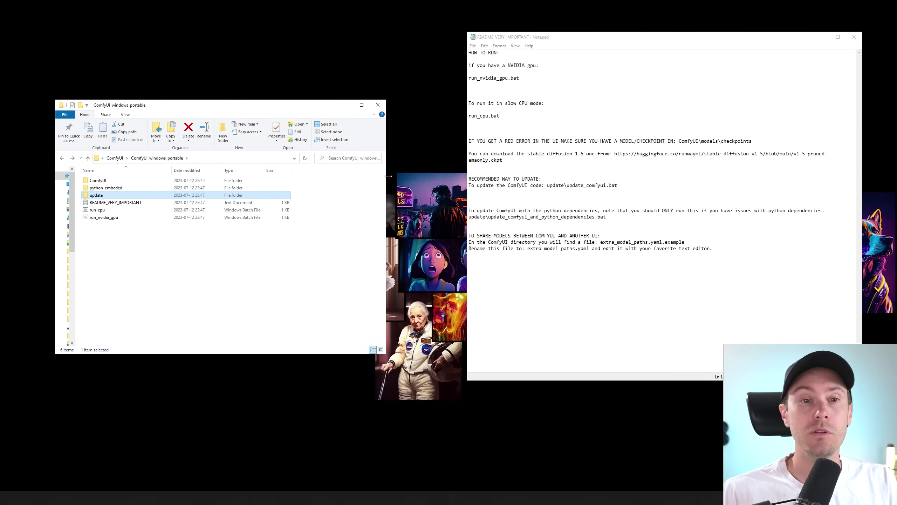
double_click(126, 180)
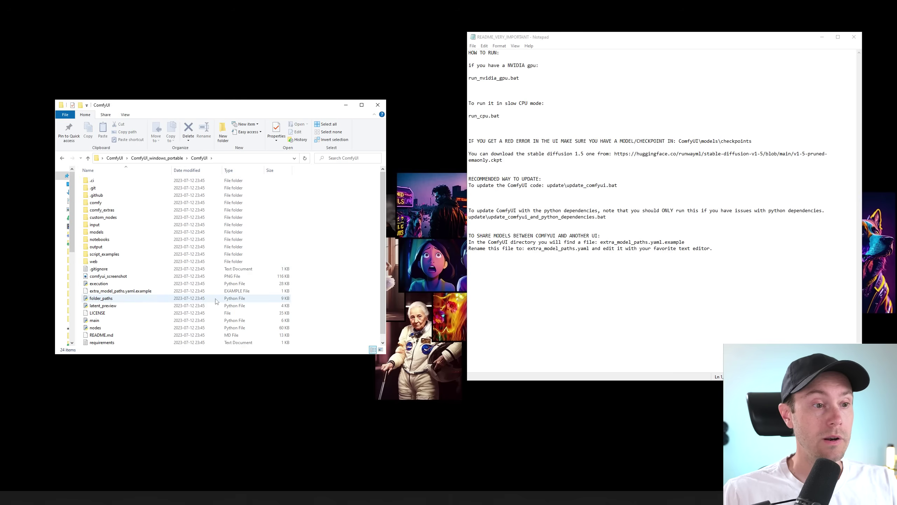
scroll(179, 281, "down", 1)
Rename extra_model_paths.yaml.example to extra_model_paths.yaml, accepting the extension change.
left_click(133, 282)
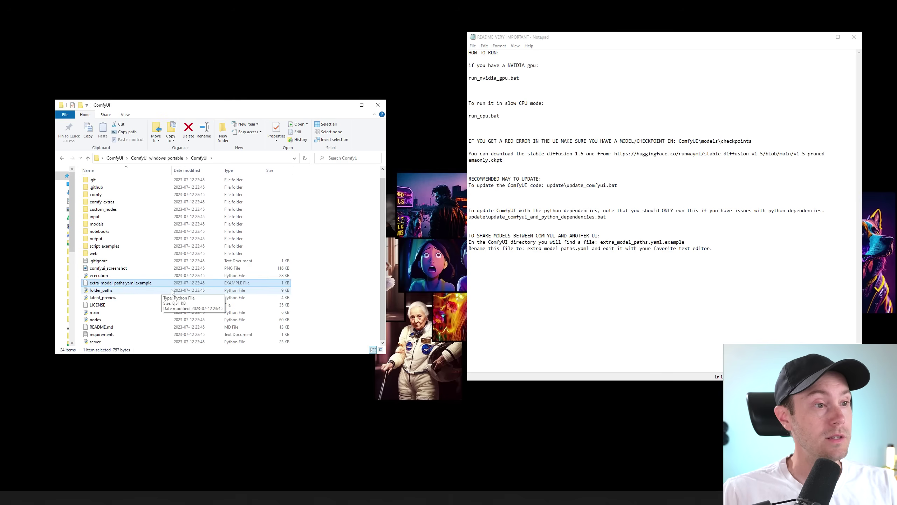
key("Delete")
key("Return")
left_click(324, 251)
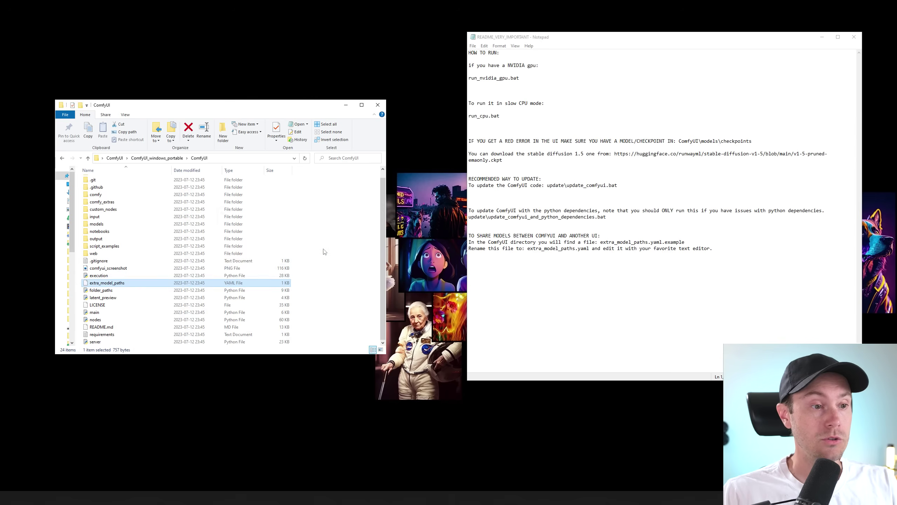
Replace the base_path placeholder in extra_model_paths.yaml with the stable-diffusion-webui path and save.
double_click(120, 284)
left_click_drag(105, 140, 288, 193)
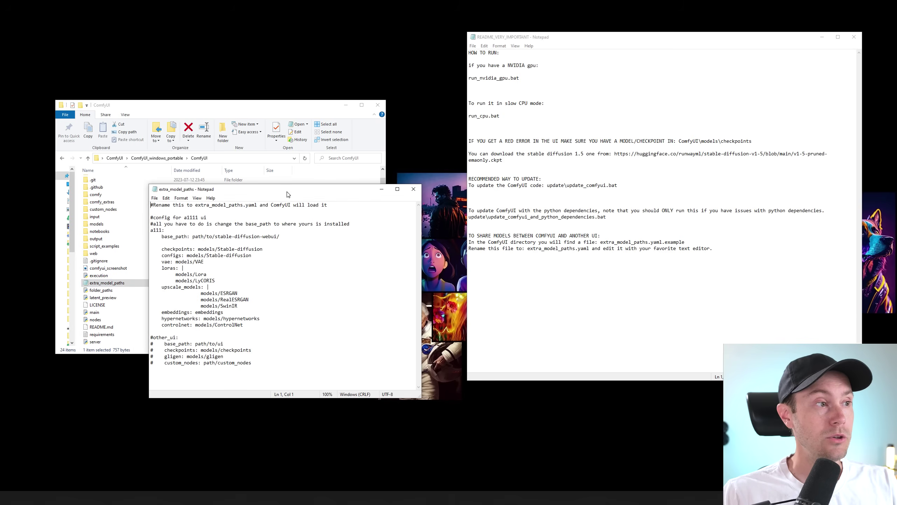
left_click_drag(281, 236, 195, 237)
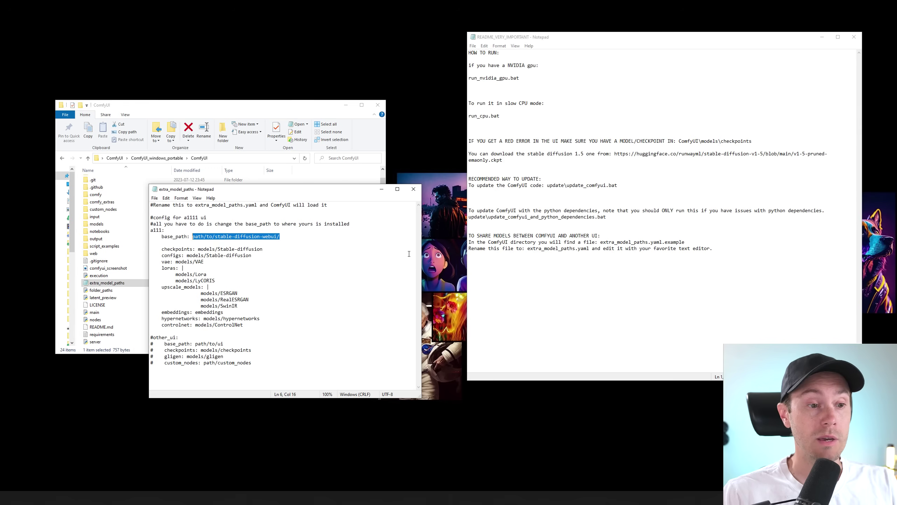
type("C:")
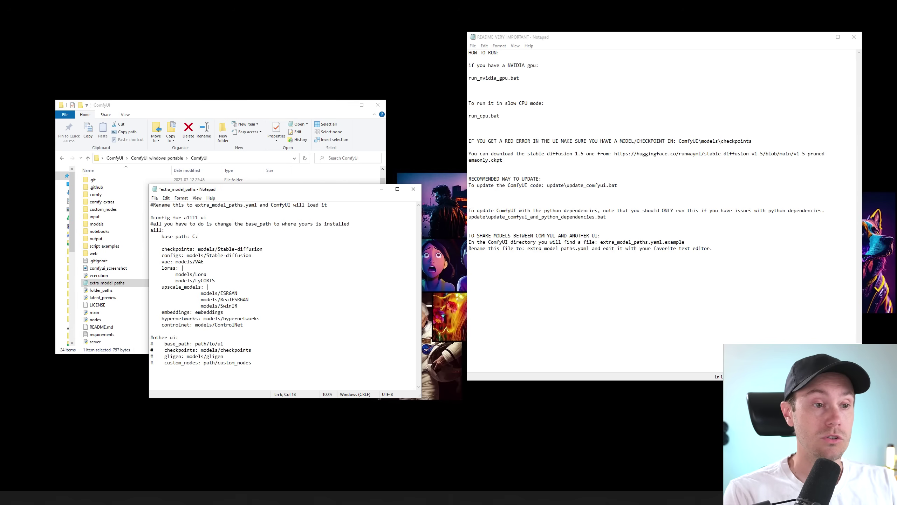
type("\\users\\a\\stable-diffusion-webui")
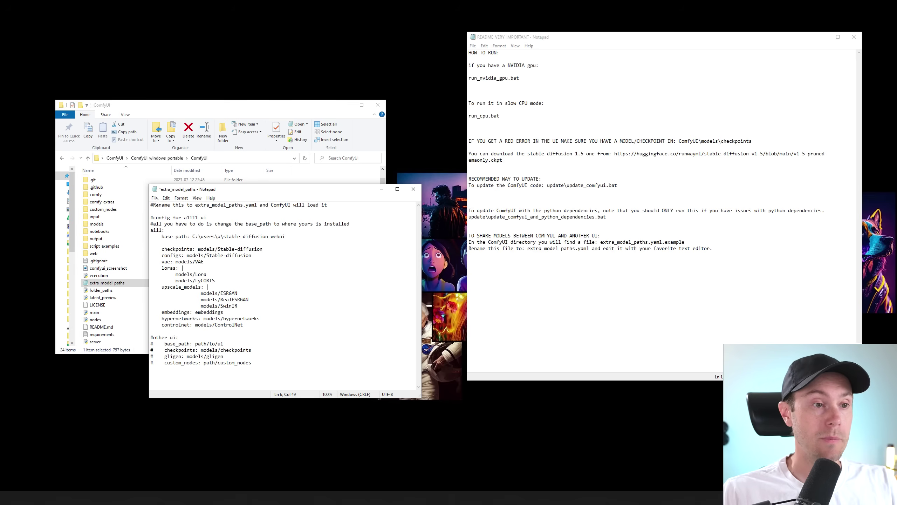
left_click(154, 197)
left_click(165, 229)
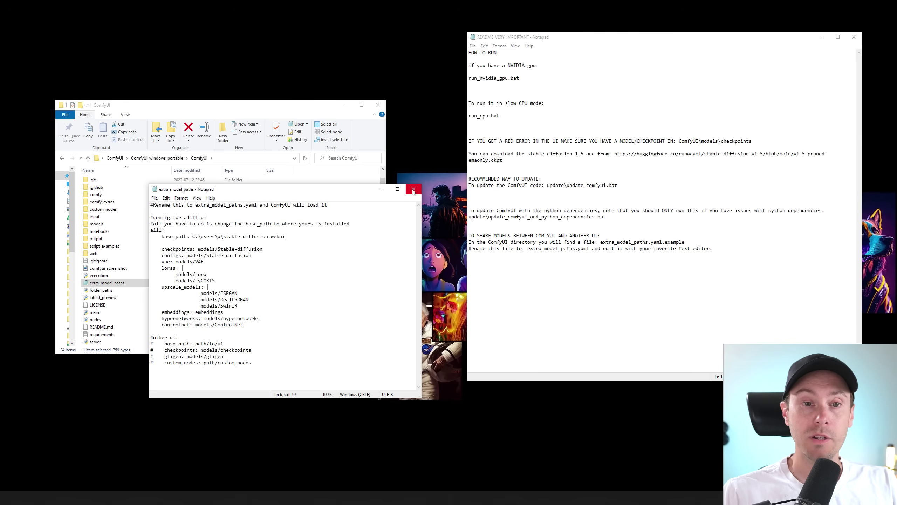
Close the config file, then download the Deliberate checkpoint from its Civitai model page.
left_click(413, 190)
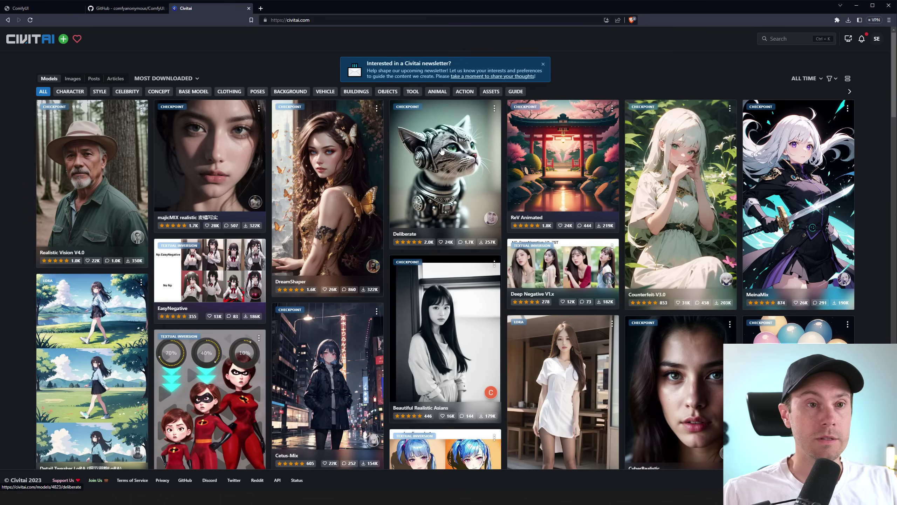
left_click(441, 149)
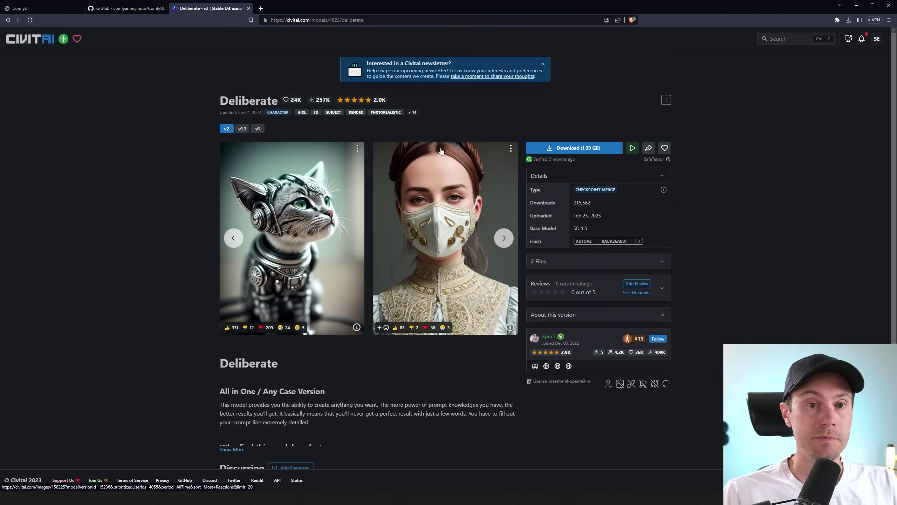
left_click(586, 150)
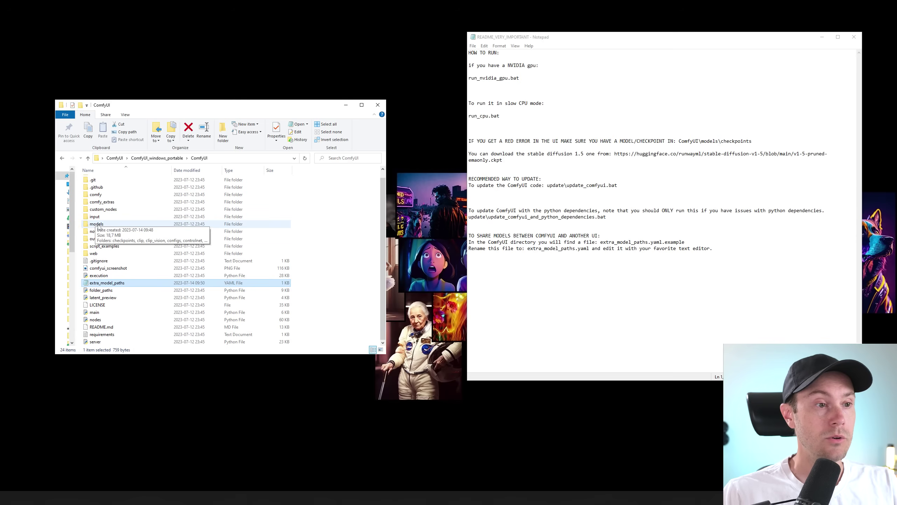
Paste deliberate_v2.safetensors into models/checkpoints, go back up to the portable folder and close the README.
left_click(101, 226)
double_click(100, 226)
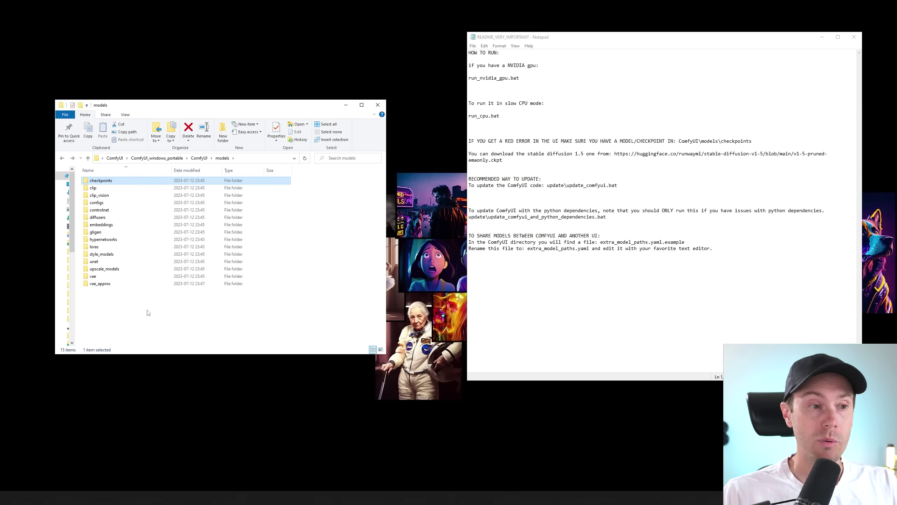
double_click(108, 183)
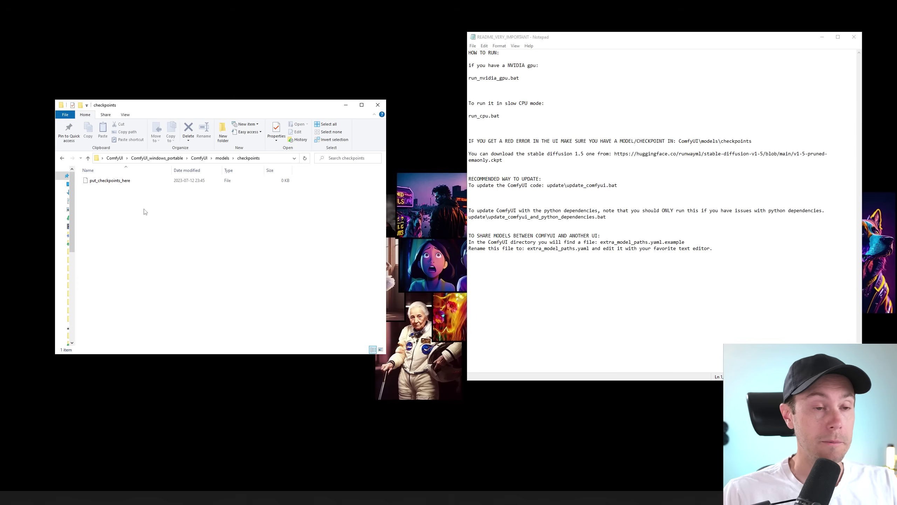
key("ctrl+v")
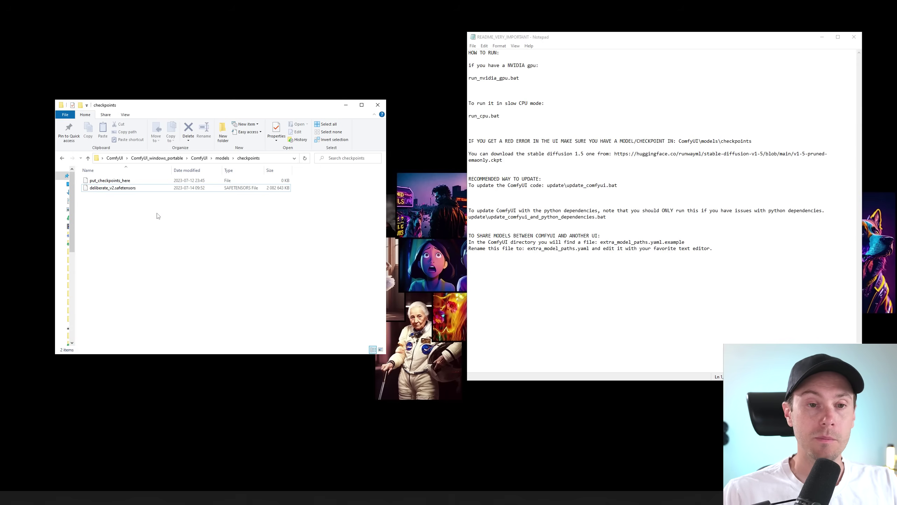
left_click(199, 157)
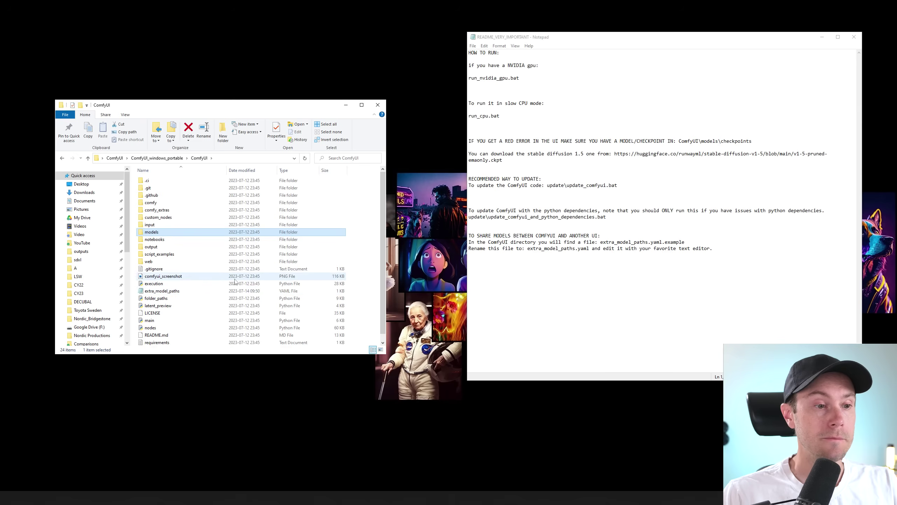
left_click(172, 158)
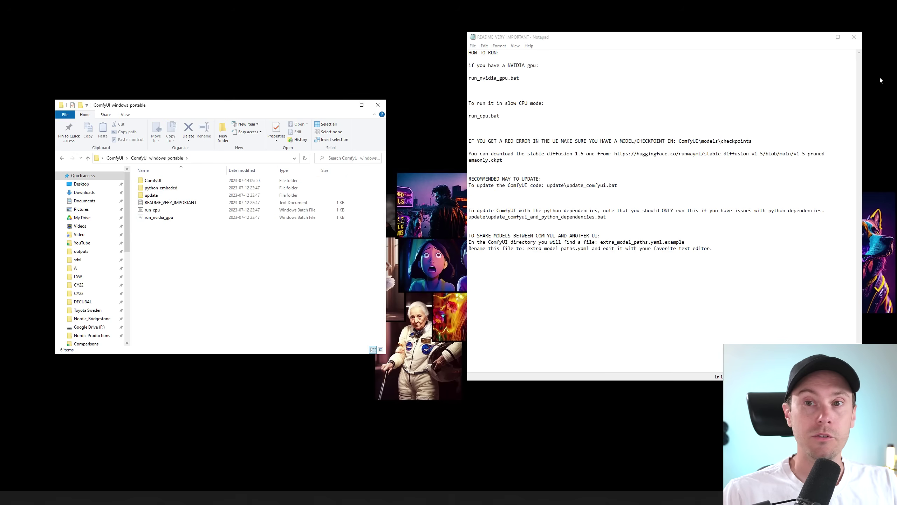
left_click(855, 37)
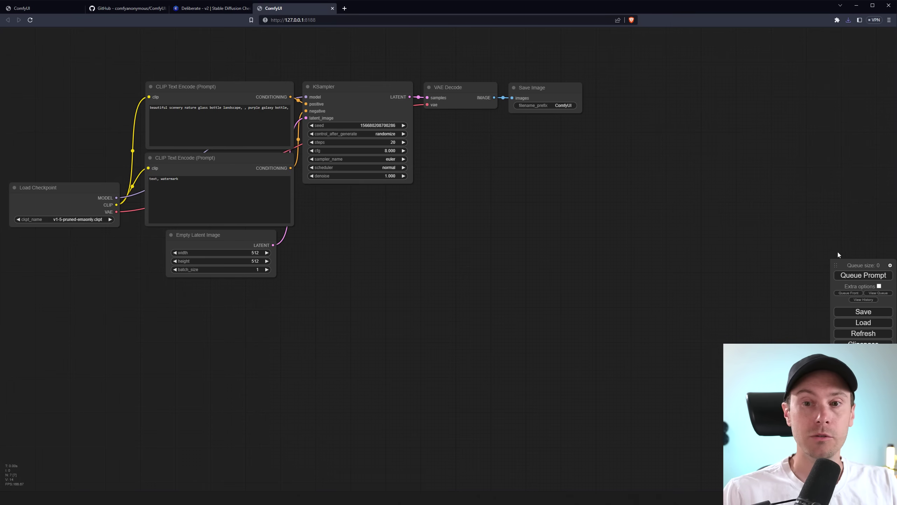
Set the Load Checkpoint node's ckpt_name to deliberate_v2.safetensors.
left_click_drag(836, 264, 658, 349)
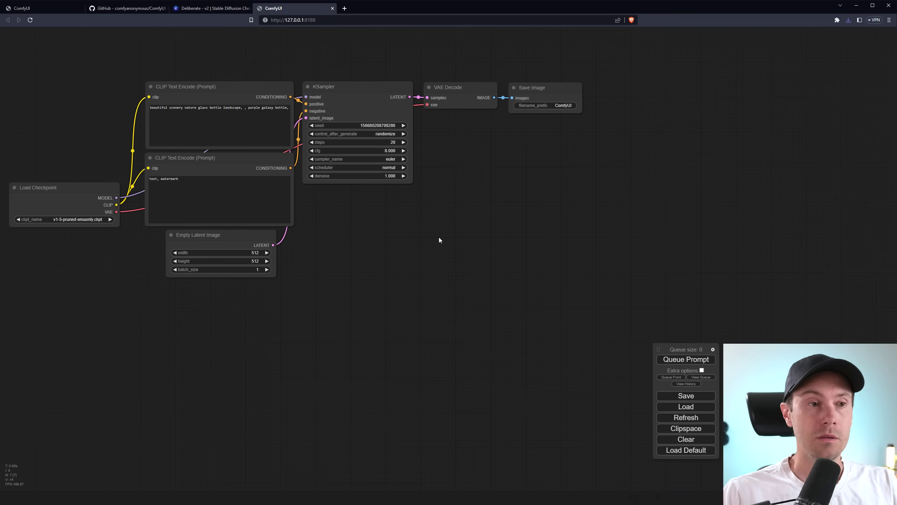
scroll(453, 237, "up", 2)
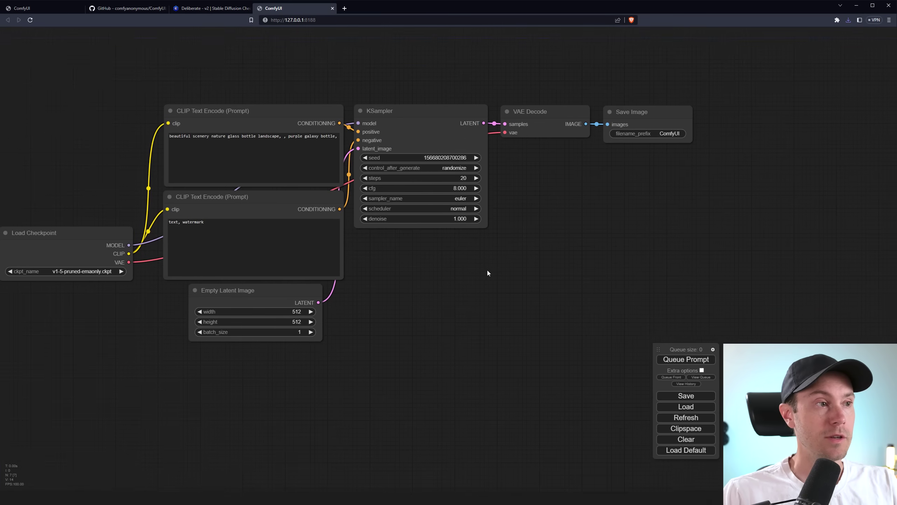
scroll(499, 274, "up", 2)
left_click_drag(556, 294, 523, 292)
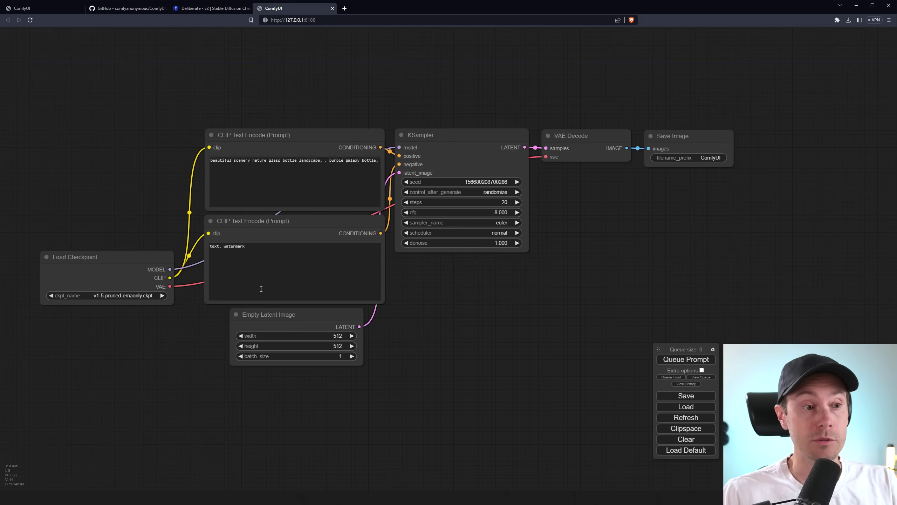
left_click(79, 259)
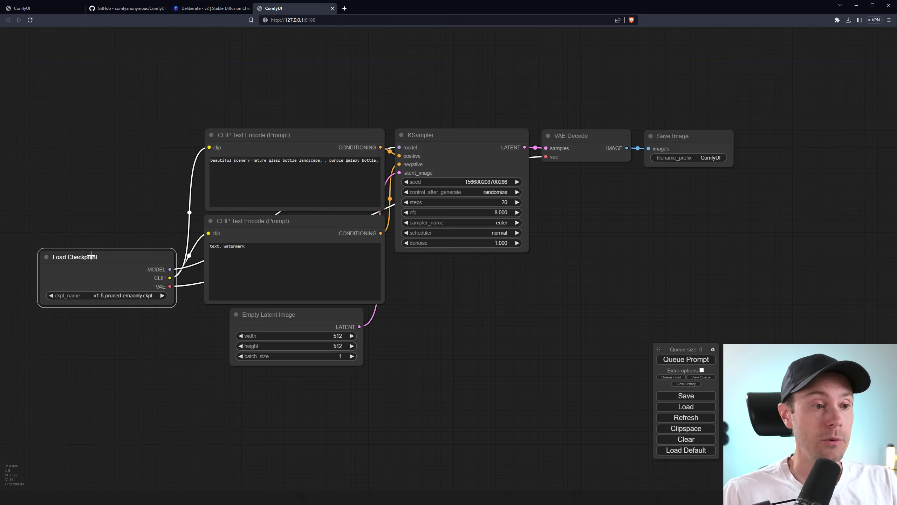
left_click(127, 296)
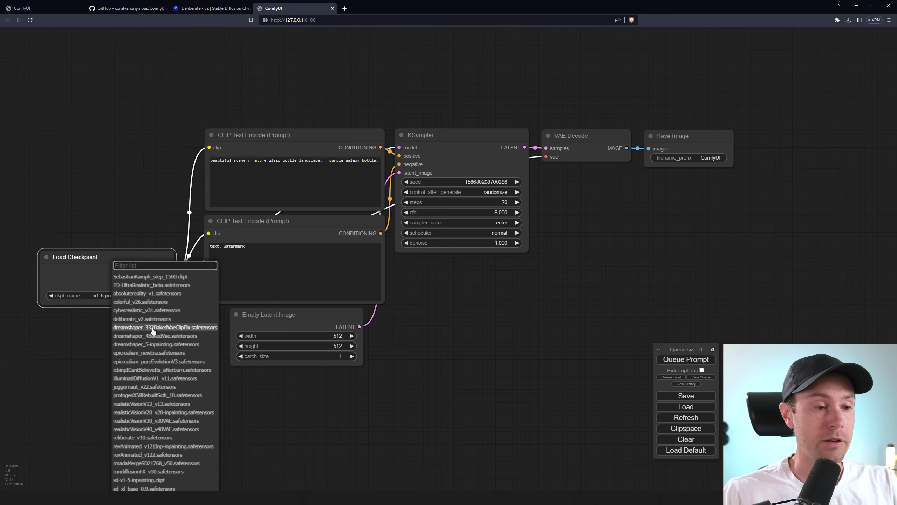
left_click(133, 320)
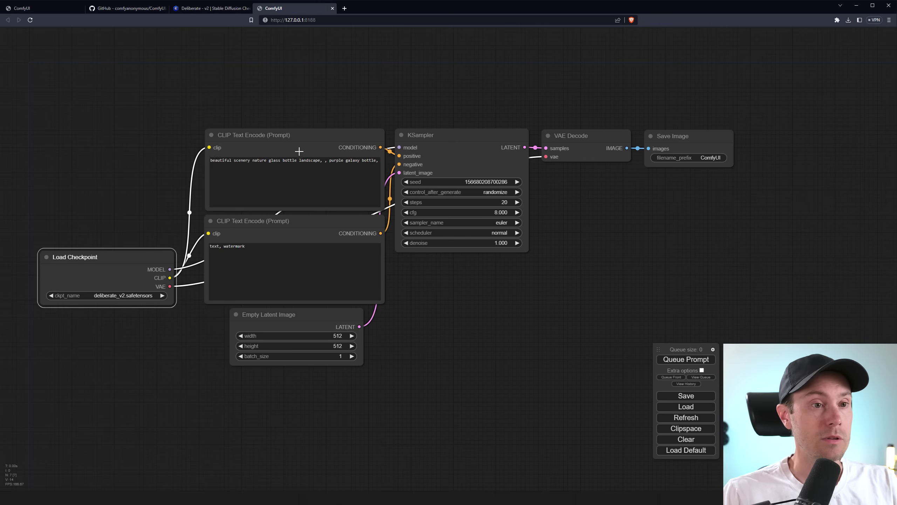
scroll(300, 132, "up", 5)
Retitle the upper CLIP Text Encode node to Positive Prompt via its Properties Panel.
left_click_drag(356, 121, 313, 50)
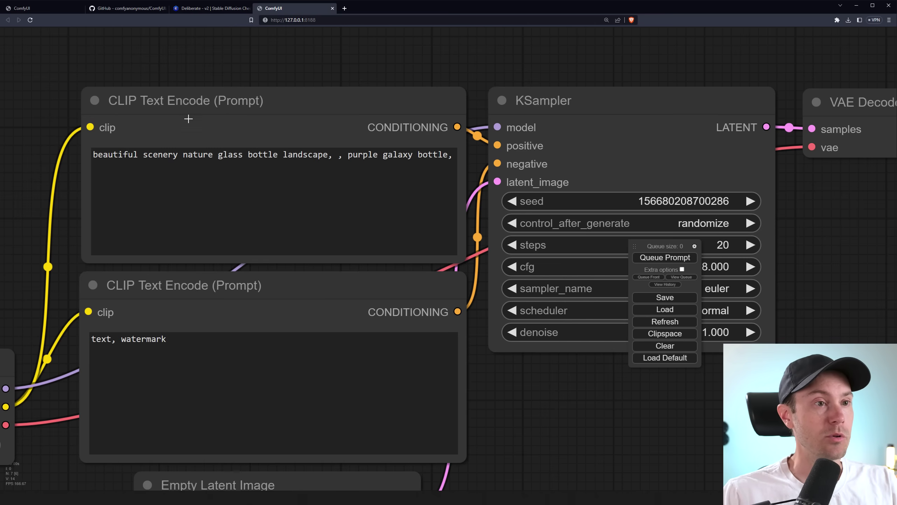
left_click(156, 110)
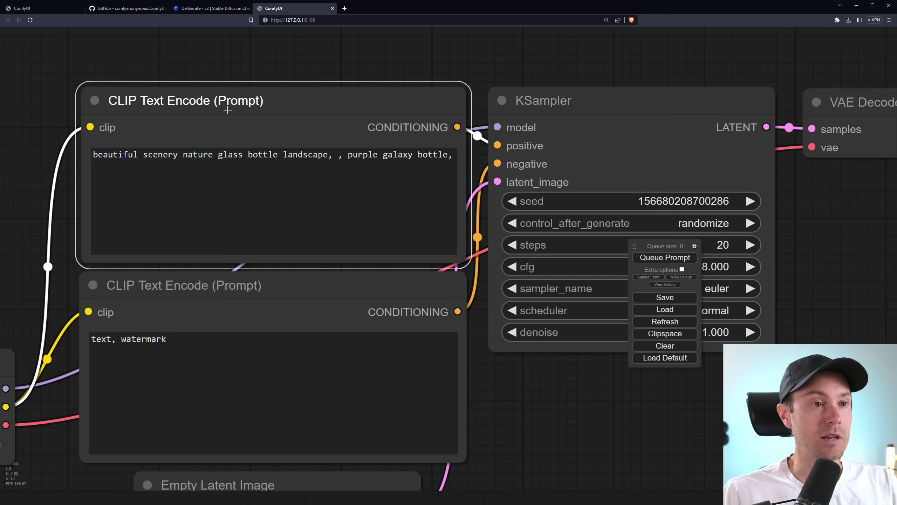
right_click(242, 95)
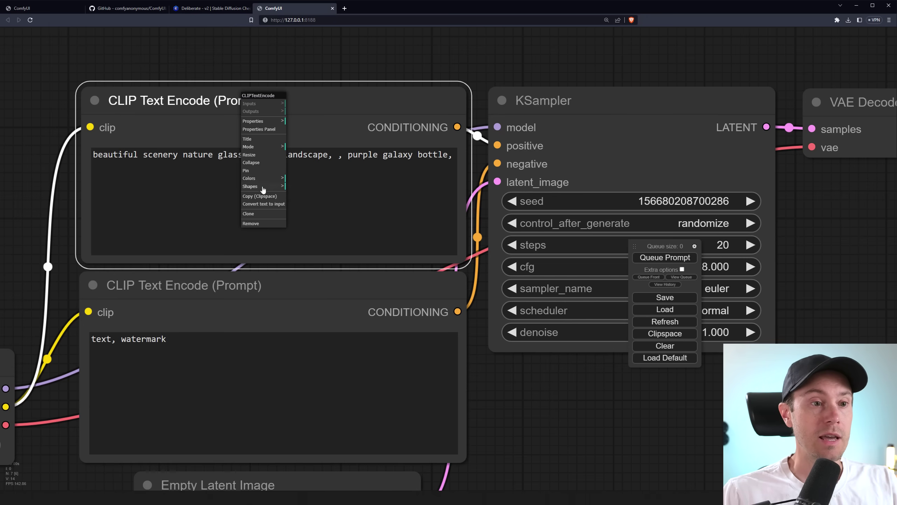
left_click(259, 129)
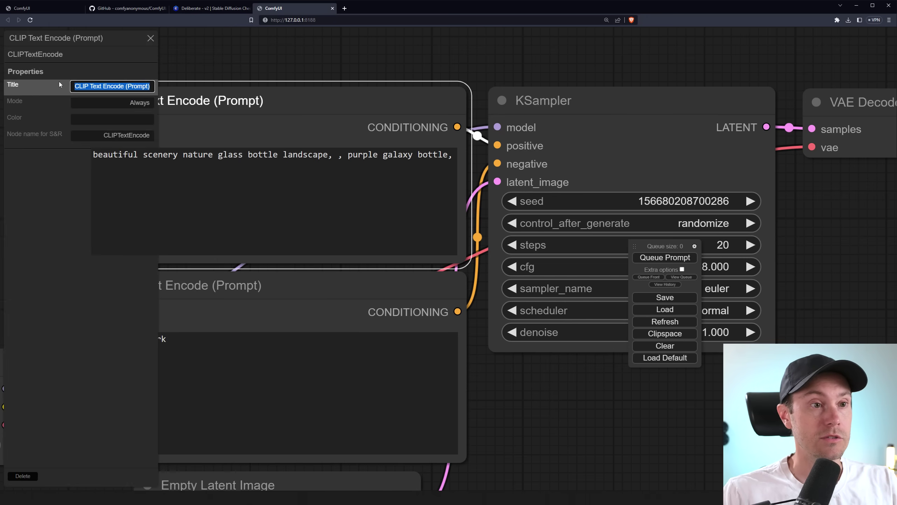
left_click(111, 86)
key("ctrl+a")
type("Positive Prompt")
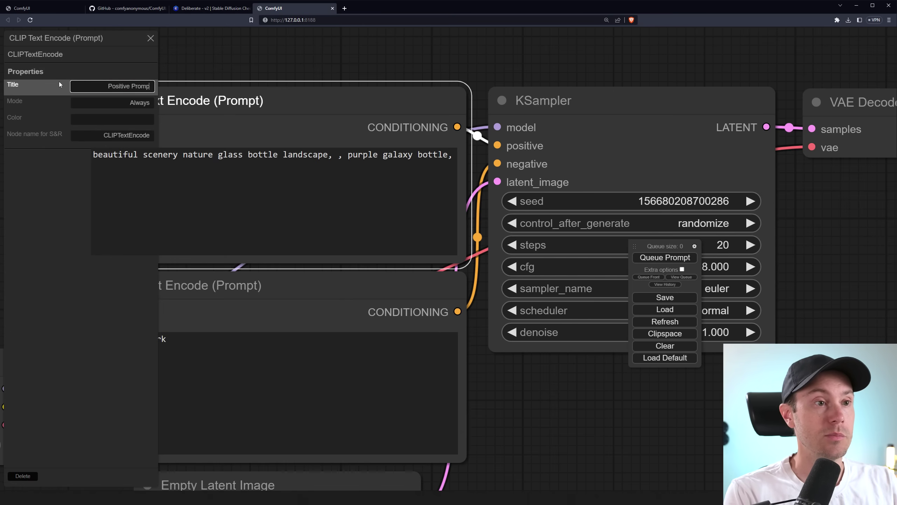
key("Return")
left_click_drag(196, 70, 233, 66)
scroll(234, 66, "up", 1)
Retitle the lower CLIP Text Encode node to Negative Prompt via its Properties Panel.
left_click(312, 270)
right_click(312, 270)
left_click(365, 285)
left_click(127, 85)
type("Negati")
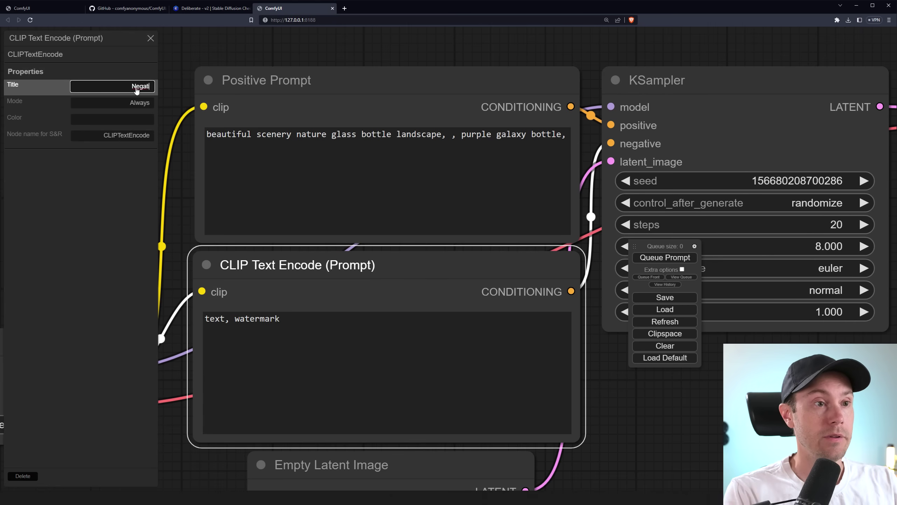
key("ctrl+a")
type("Negative Prompt")
key("Return")
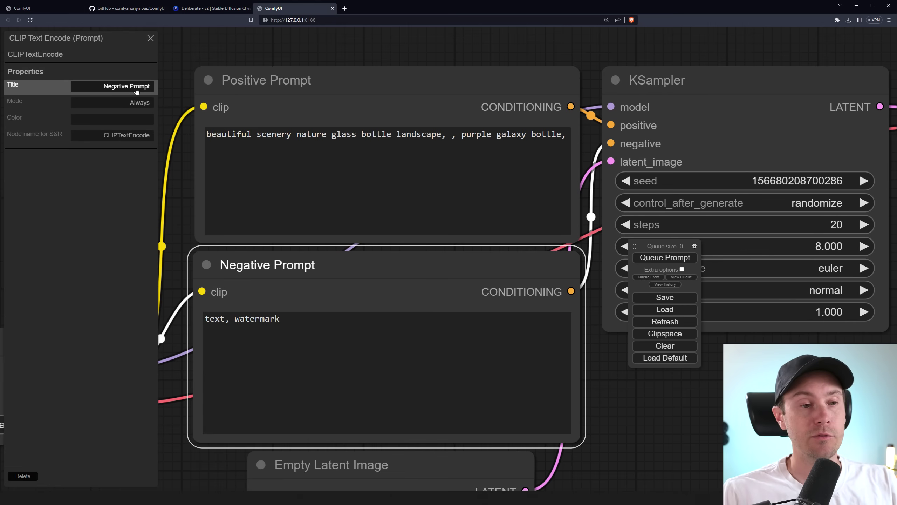
Move the Positive and Negative Prompt nodes up and left, closer to the KSampler.
left_click_drag(503, 49, 413, 53)
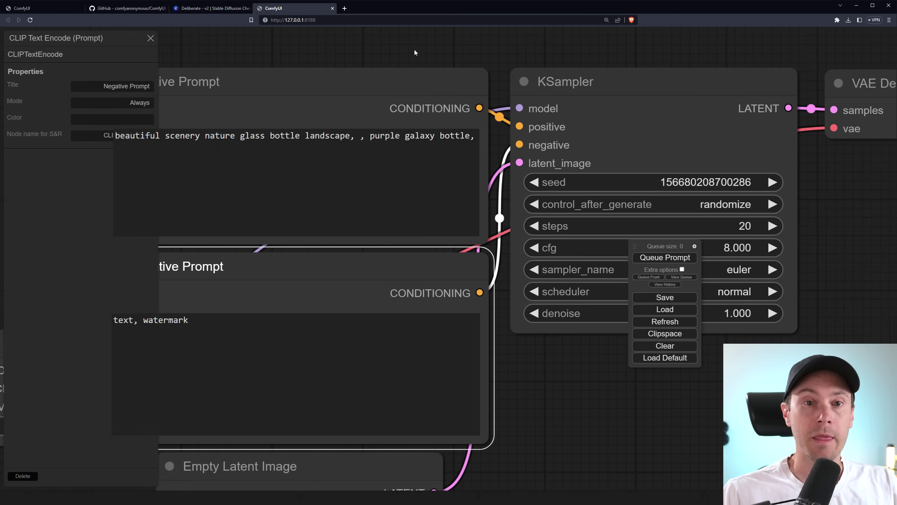
left_click(561, 95)
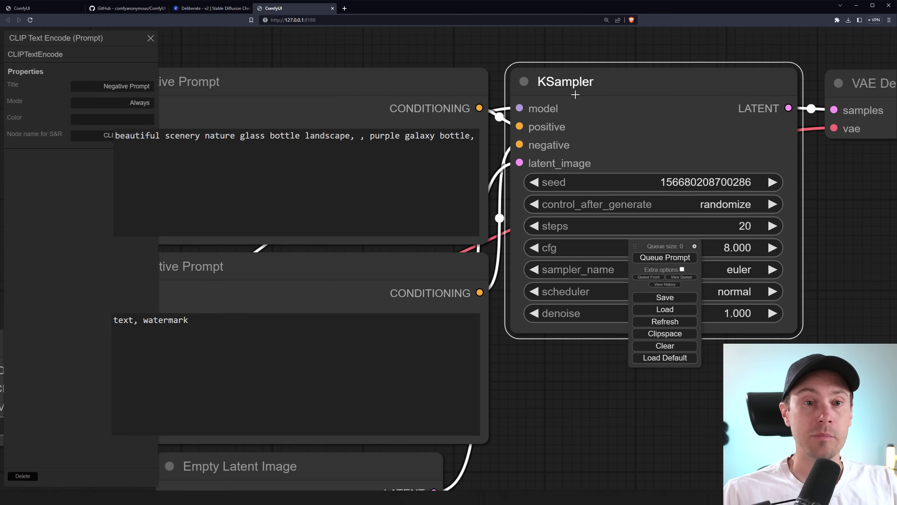
left_click(386, 82)
right_click(380, 80)
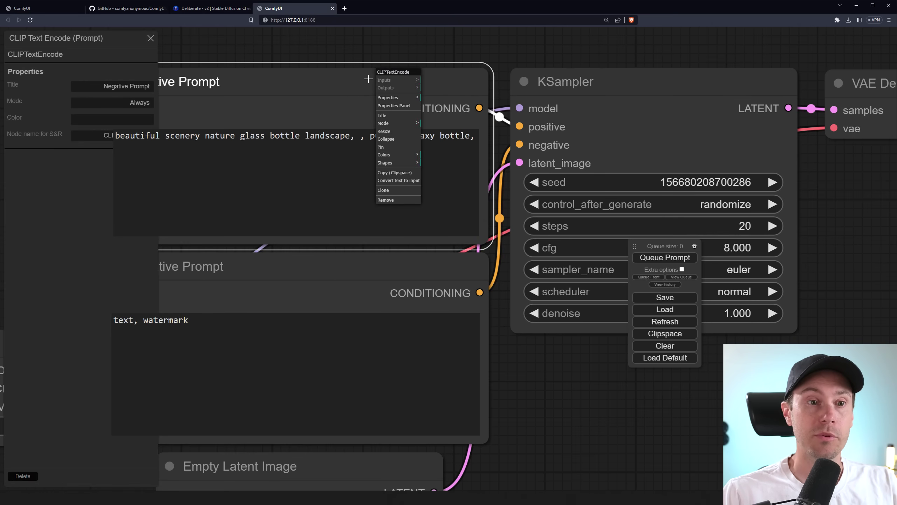
left_click_drag(435, 105, 378, 76)
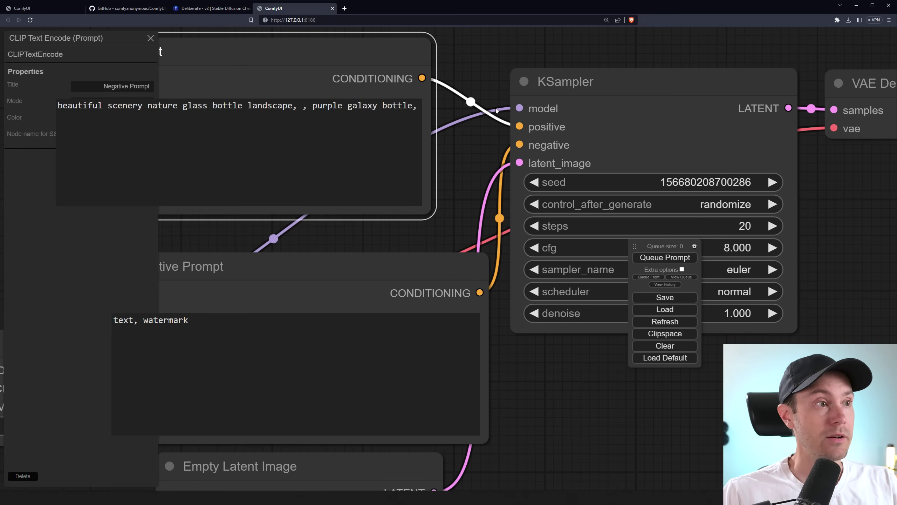
left_click_drag(381, 270, 325, 243)
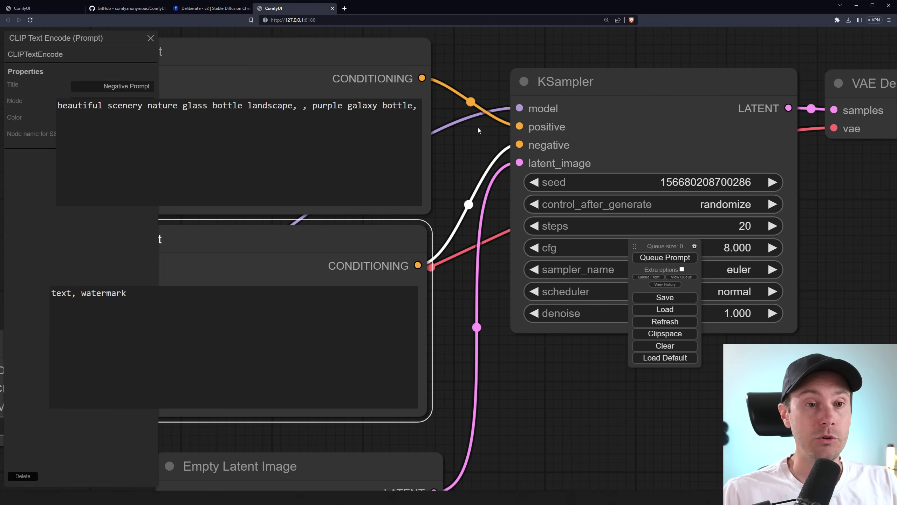
Wire Positive Prompt's conditioning to KSampler positive and Negative Prompt's to KSampler negative.
mouse_move(472, 137)
left_mouse_down()
mouse_move(594, 142)
mouse_move(627, 133)
left_mouse_up()
left_click(578, 93)
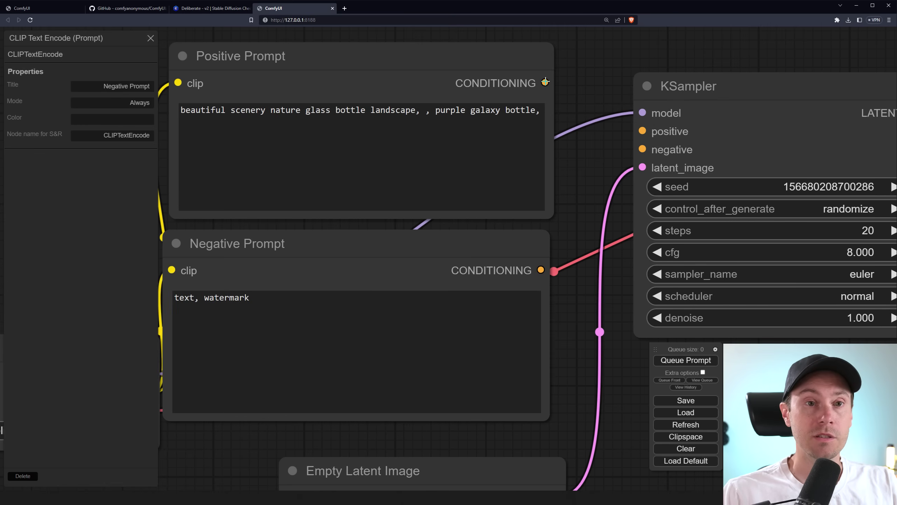
left_click_drag(545, 83, 641, 150)
left_click_drag(589, 197, 523, 196)
mouse_move(474, 270)
left_mouse_down()
mouse_move(508, 177)
mouse_move(576, 131)
left_mouse_up()
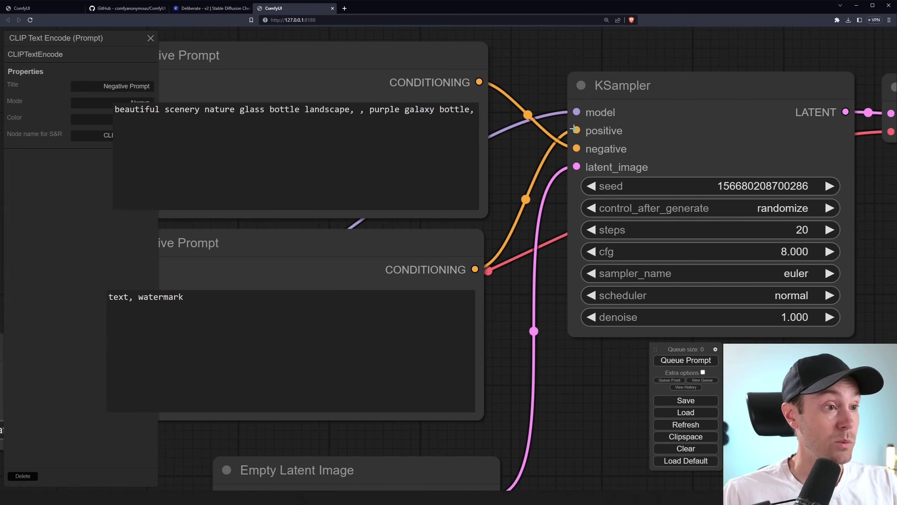
left_click_drag(576, 130, 541, 146)
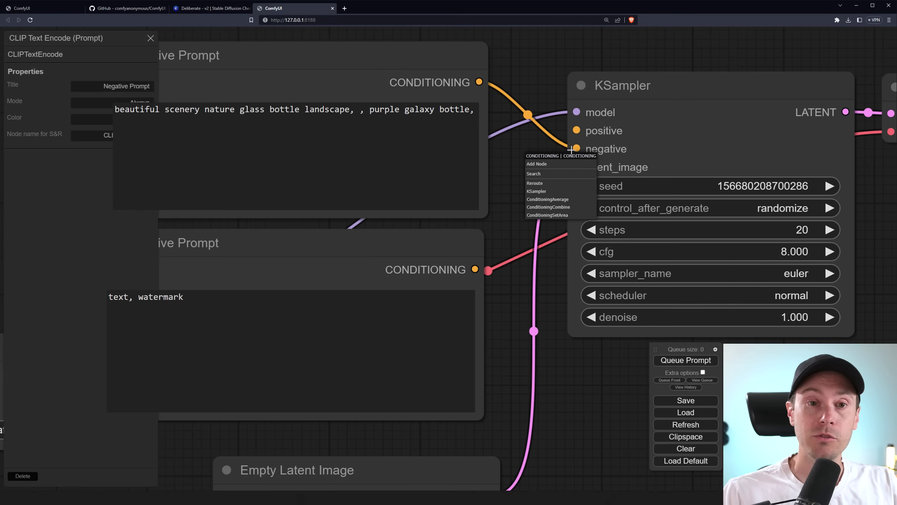
left_click(533, 139)
left_click_drag(479, 82, 576, 131)
mouse_move(475, 269)
left_mouse_down()
mouse_move(547, 171)
mouse_move(576, 149)
left_mouse_up()
left_click(609, 90)
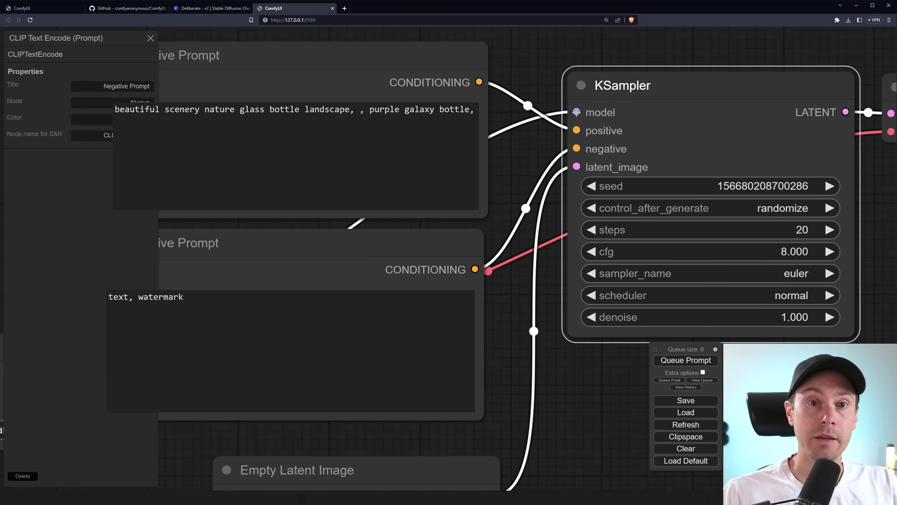
scroll(577, 112, "down", 3)
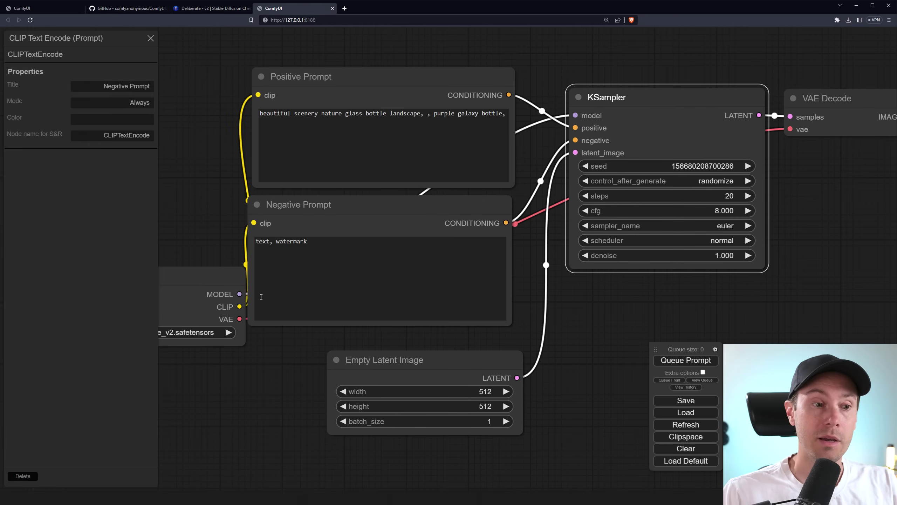
left_click_drag(244, 298, 385, 267)
left_click_drag(262, 140, 282, 214)
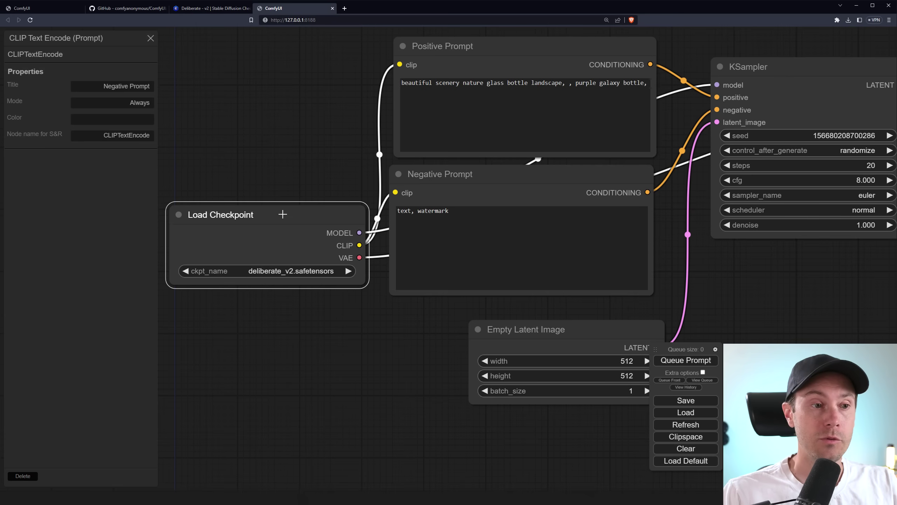
left_click_drag(277, 277, 228, 233)
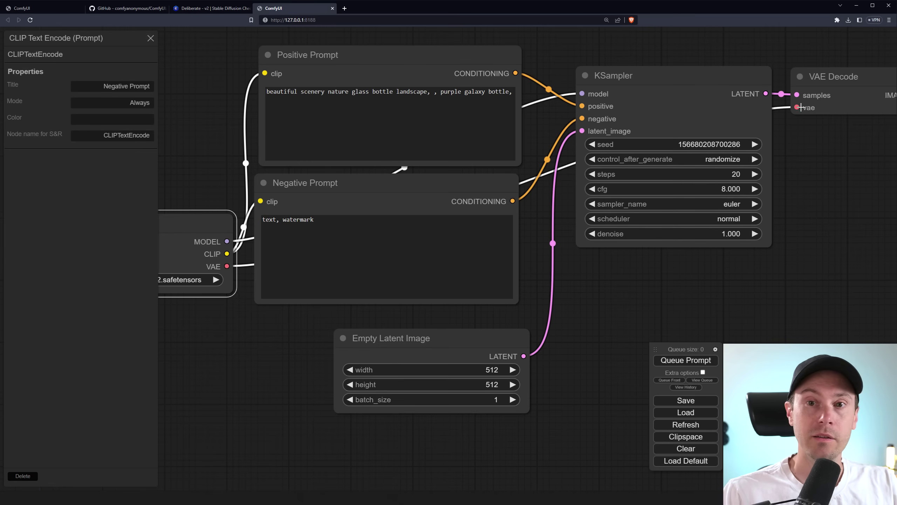
mouse_move(831, 76)
left_mouse_down()
mouse_move(633, 361)
mouse_move(290, 366)
mouse_move(794, 208)
left_mouse_up()
left_click_drag(649, 228, 494, 253)
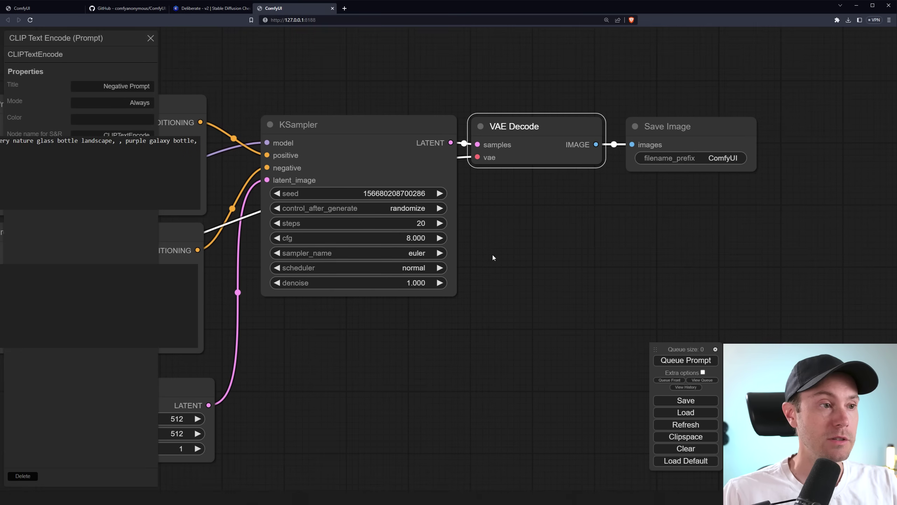
Queue the prompt and view the generated purple galaxy glass bottle image full-size from the Save Image node.
left_click(680, 361)
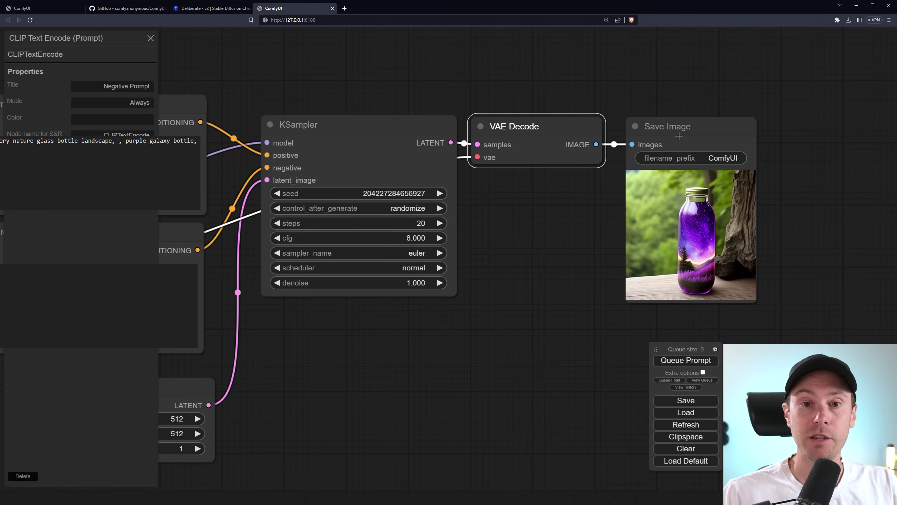
right_click(668, 177)
left_click(697, 200)
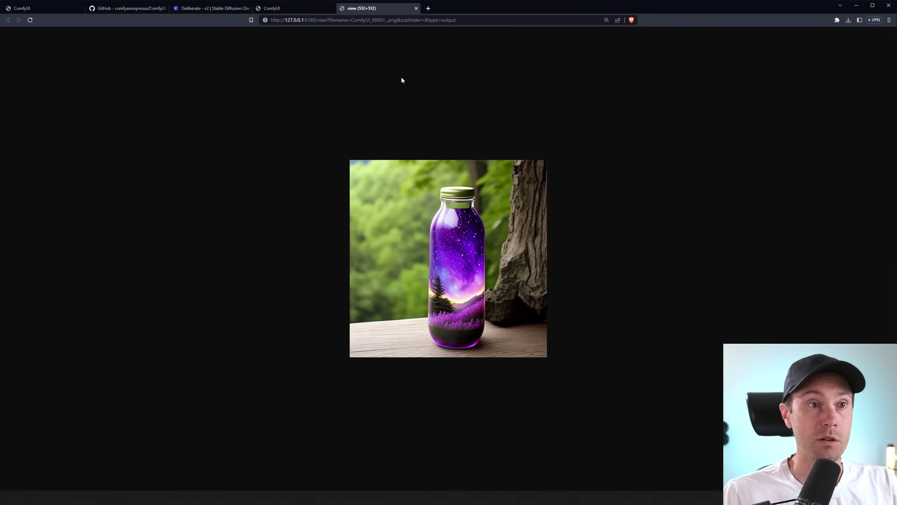
left_click(417, 8)
left_click_drag(291, 363, 557, 258)
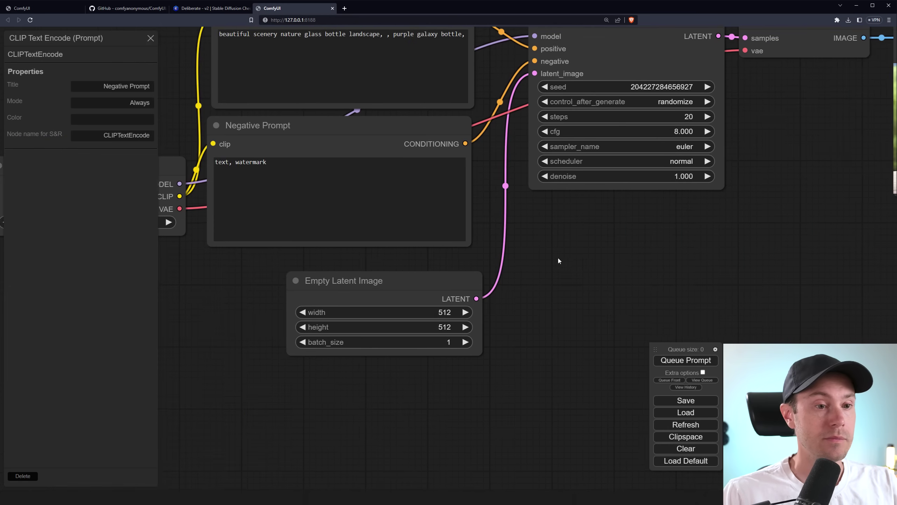
scroll(412, 336, "up", 2)
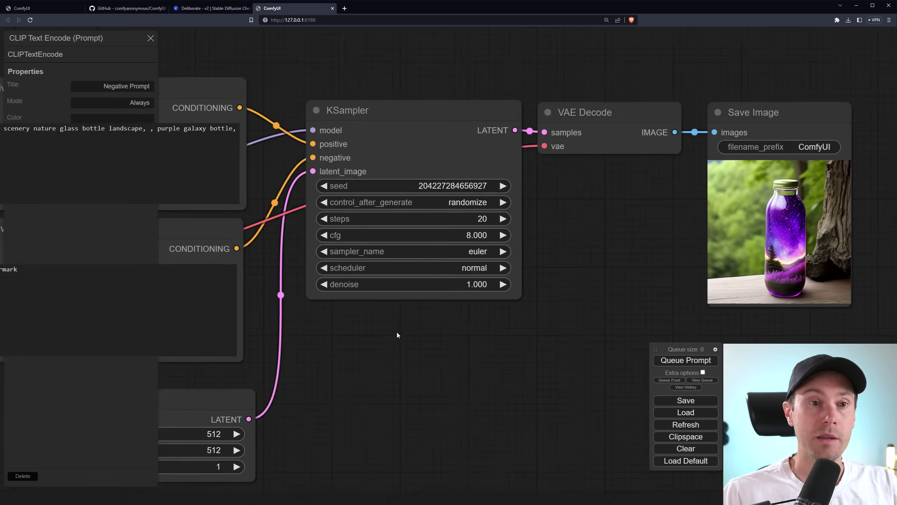
scroll(423, 173, "up", 1)
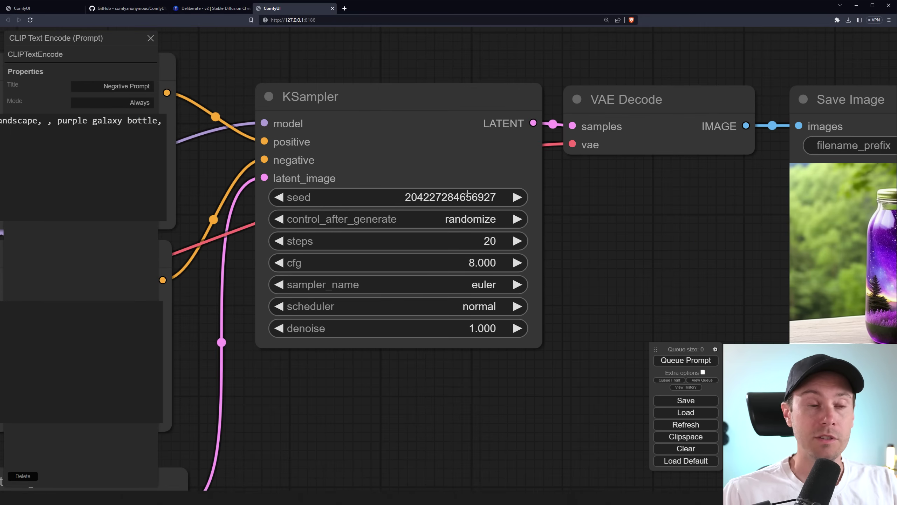
scroll(414, 175, "up", 2)
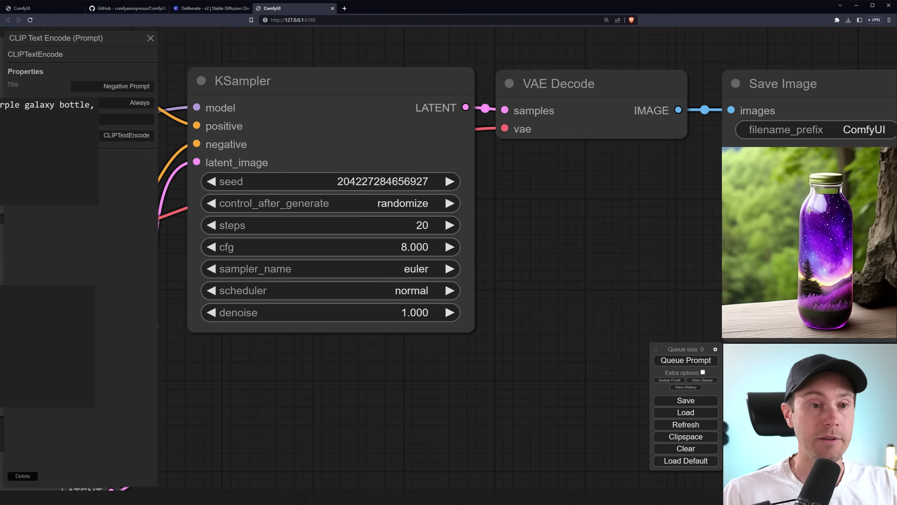
Review the KSampler seed control choices, keeping randomize, and recentre the view on the KSampler.
left_click(399, 202)
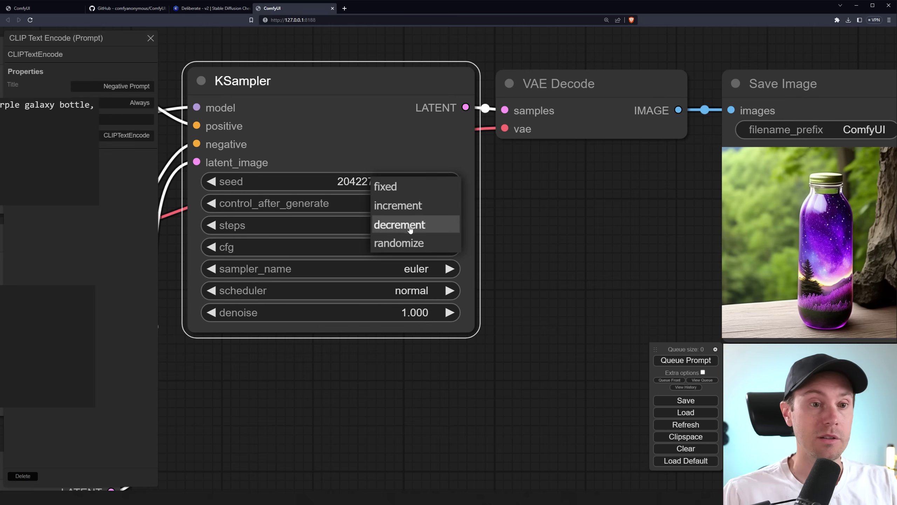
left_click(360, 116)
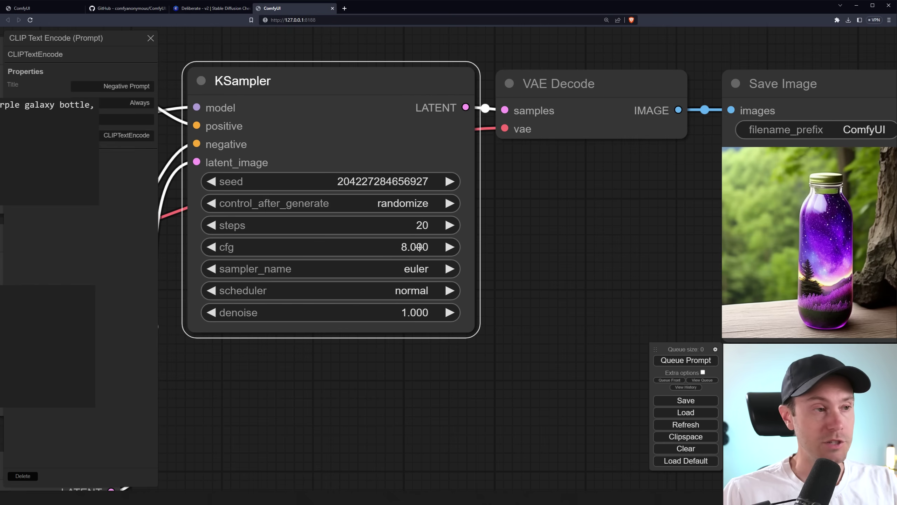
mouse_move(416, 246)
left_mouse_down()
mouse_move(519, 245)
mouse_move(377, 143)
left_mouse_up()
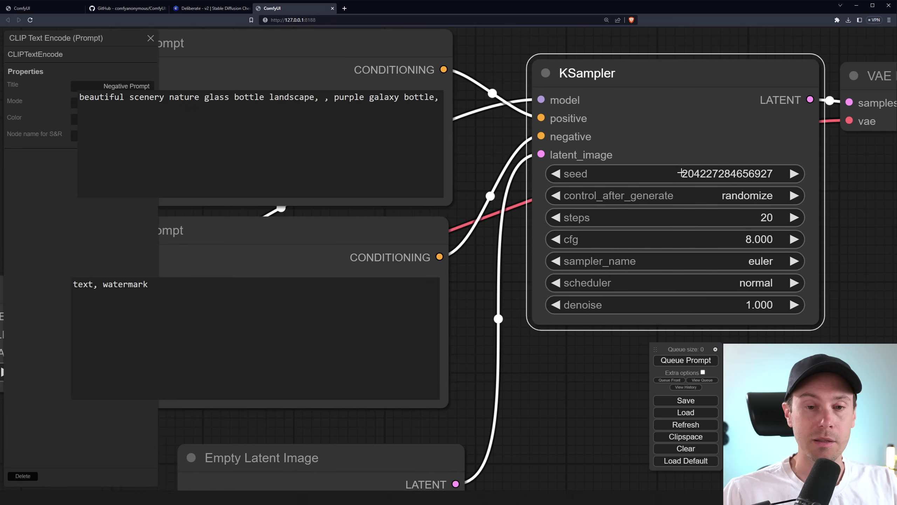
mouse_move(617, 155)
left_mouse_down()
mouse_move(348, 213)
mouse_move(501, 225)
left_mouse_up()
scroll(501, 232, "up", 2)
scroll(563, 272, "up", 1)
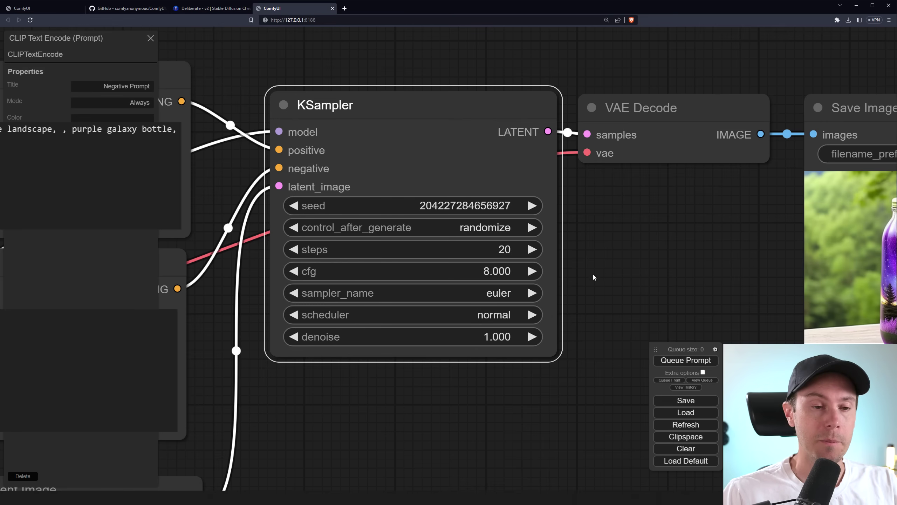
left_click_drag(591, 269, 556, 225)
Set the KSampler sampler_name to dpmpp_2m and its scheduler to karras.
left_click(467, 250)
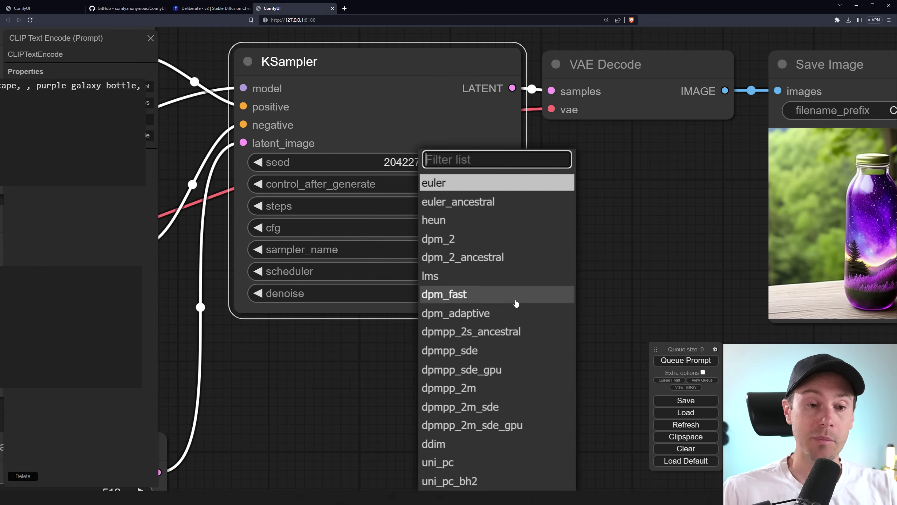
left_click(479, 388)
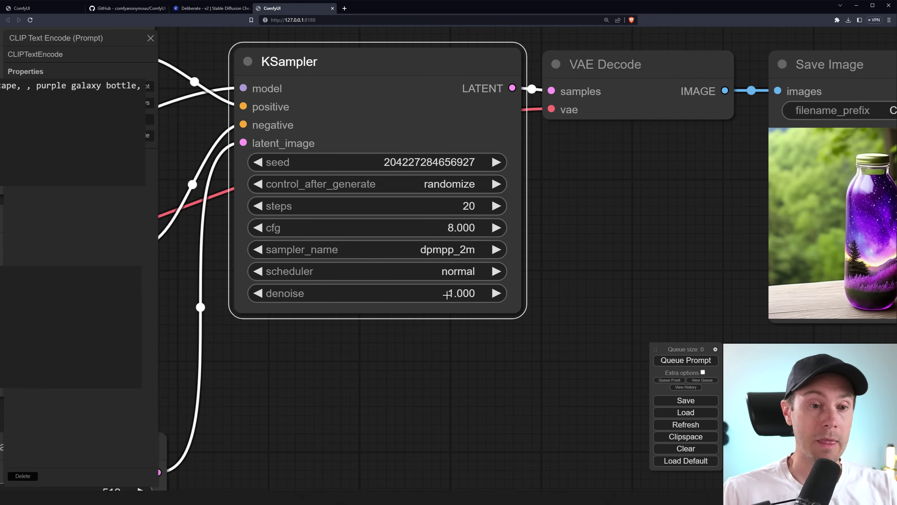
left_click(459, 274)
left_click(449, 274)
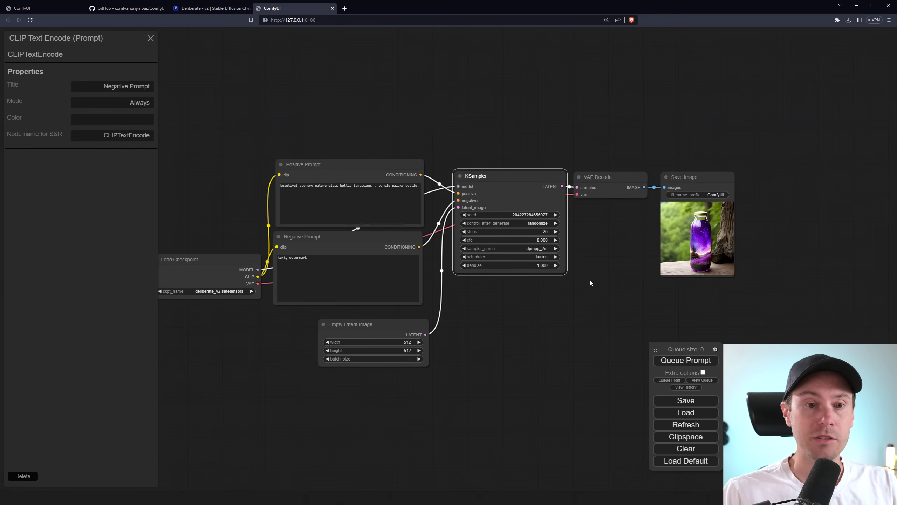
scroll(589, 285, "up", 2)
scroll(553, 257, "up", 2)
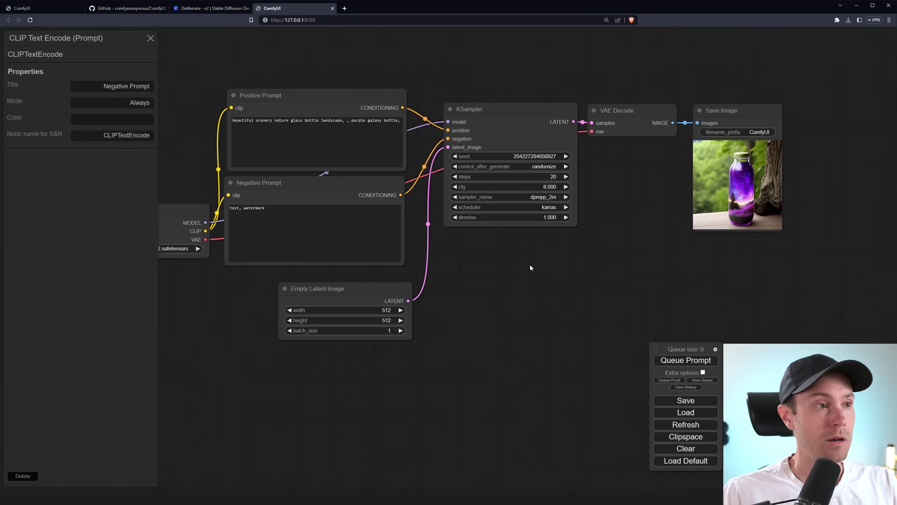
left_click_drag(531, 265, 641, 257)
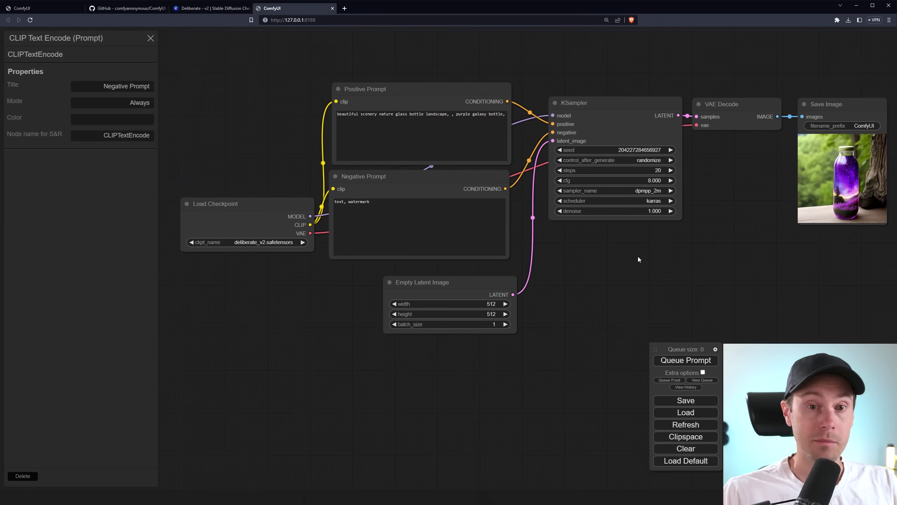
scroll(638, 257, "up", 2)
scroll(638, 257, "up", 2)
scroll(603, 249, "up", 1)
left_click_drag(563, 240, 522, 246)
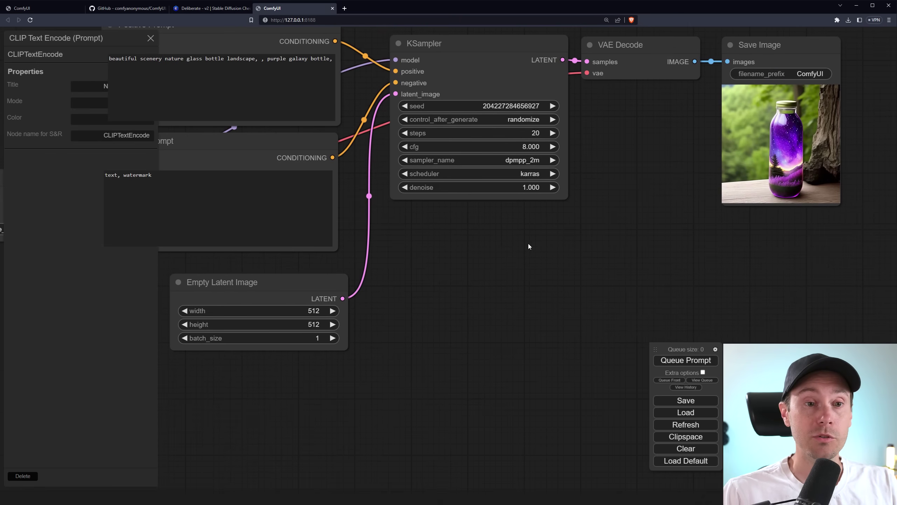
scroll(456, 235, "up", 2)
right_click(454, 219)
mouse_move(462, 218)
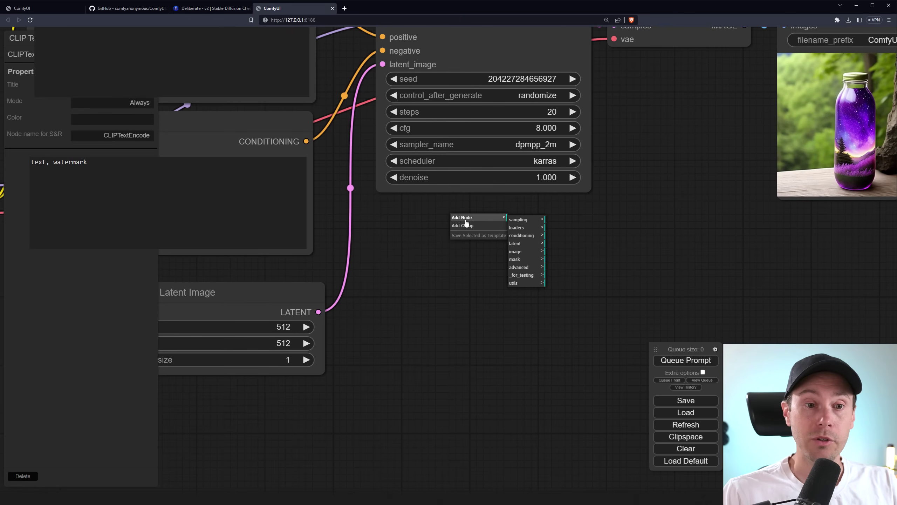
left_click(524, 221)
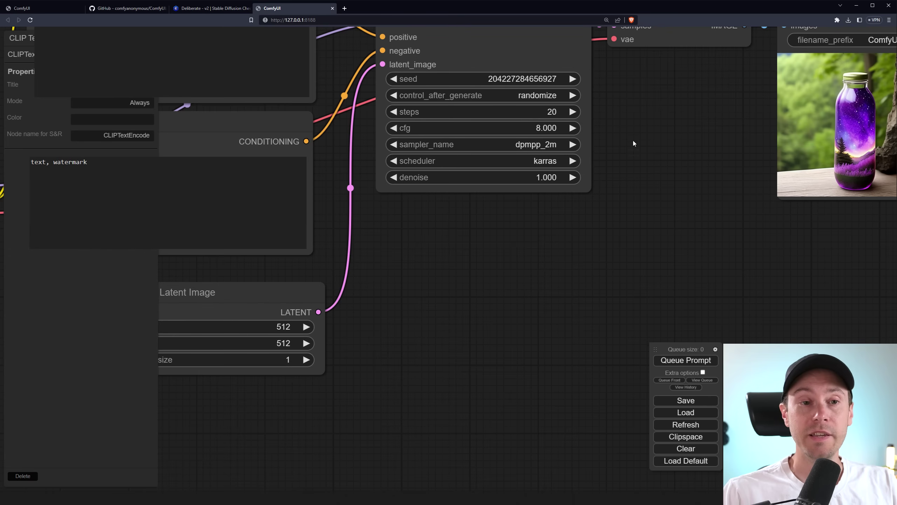
scroll(611, 280, "down", 3)
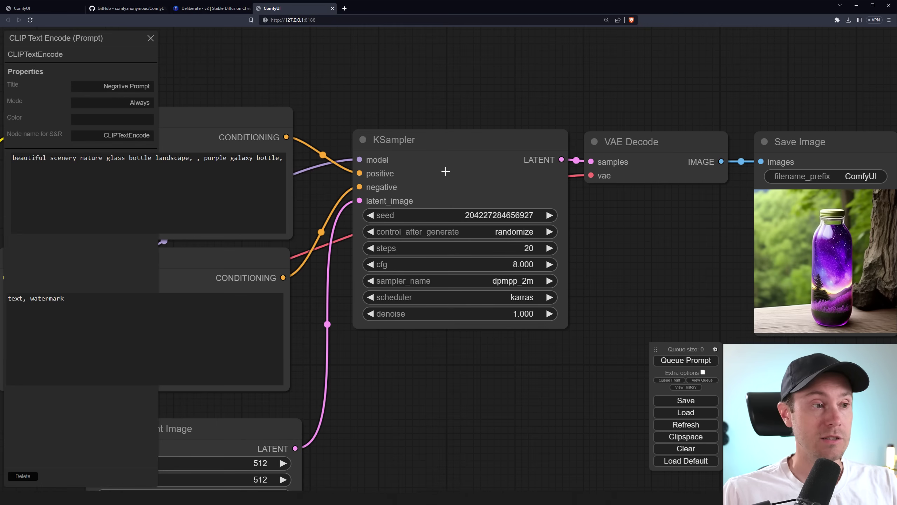
left_click_drag(495, 238, 397, 221)
right_click(522, 214)
left_click(610, 228)
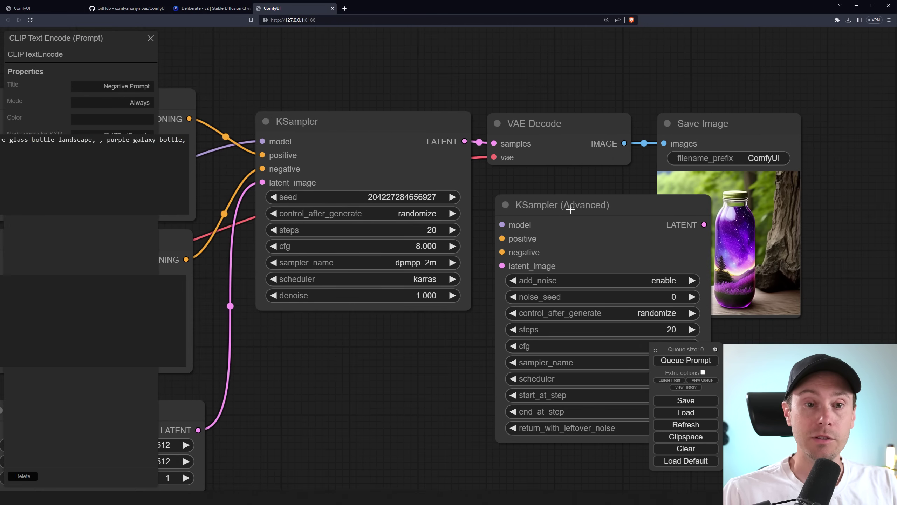
left_click_drag(575, 205, 371, 309)
scroll(511, 217, "up", 2)
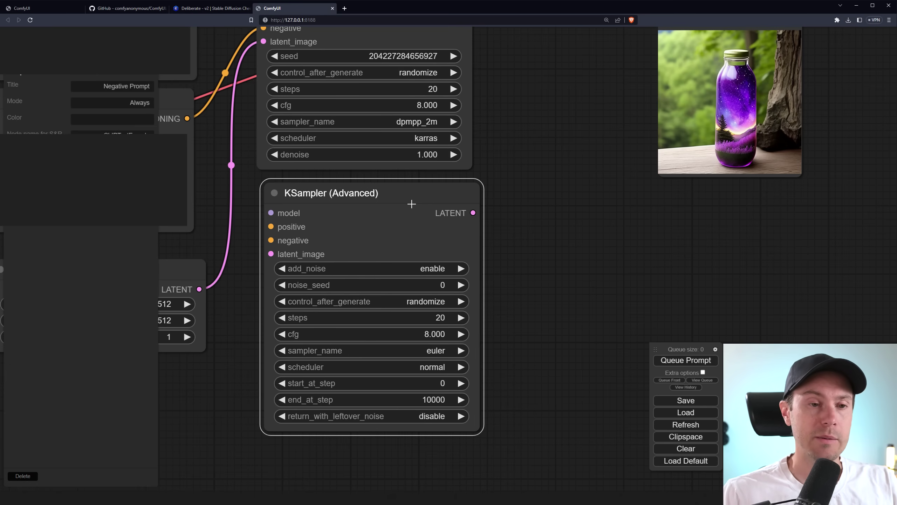
right_click(361, 196)
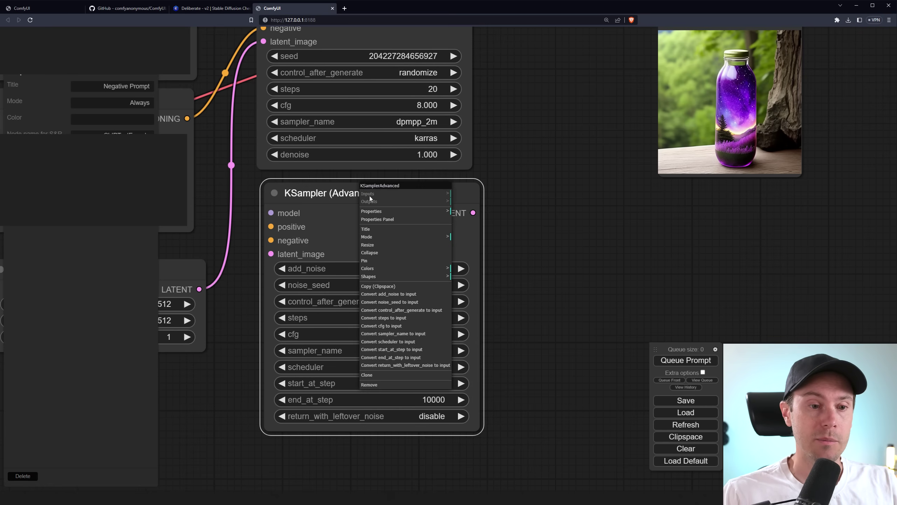
Remove the stray KSampler (Advanced) node and shrink then close the Photos viewer.
left_click(380, 387)
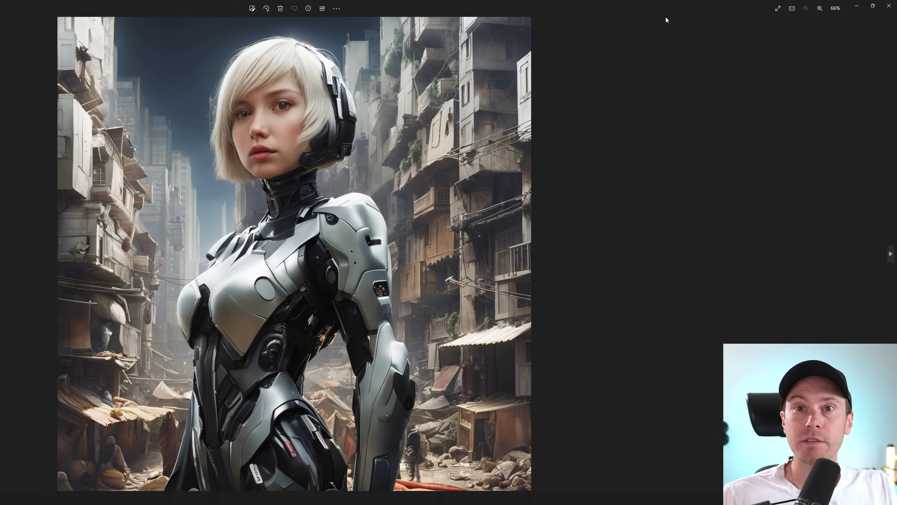
left_click(873, 8)
left_click_drag(361, 135, 361, 116)
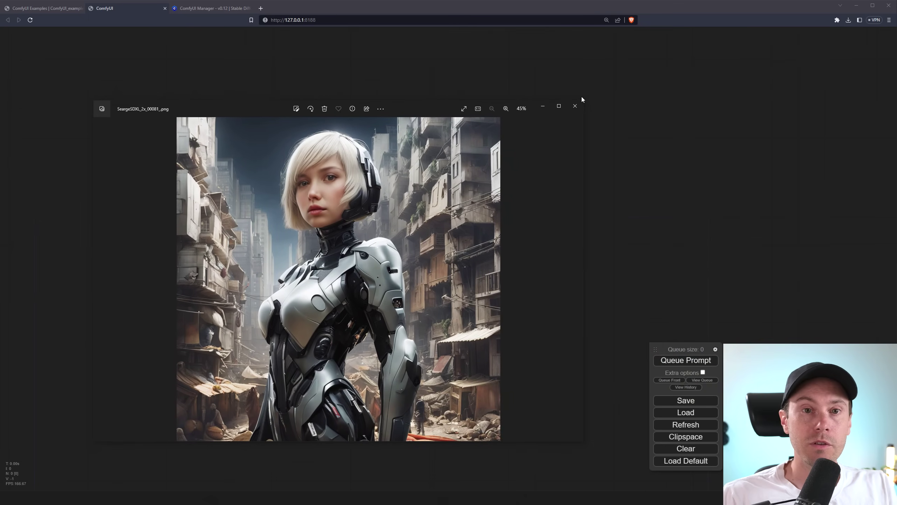
left_click_drag(583, 98, 254, 264)
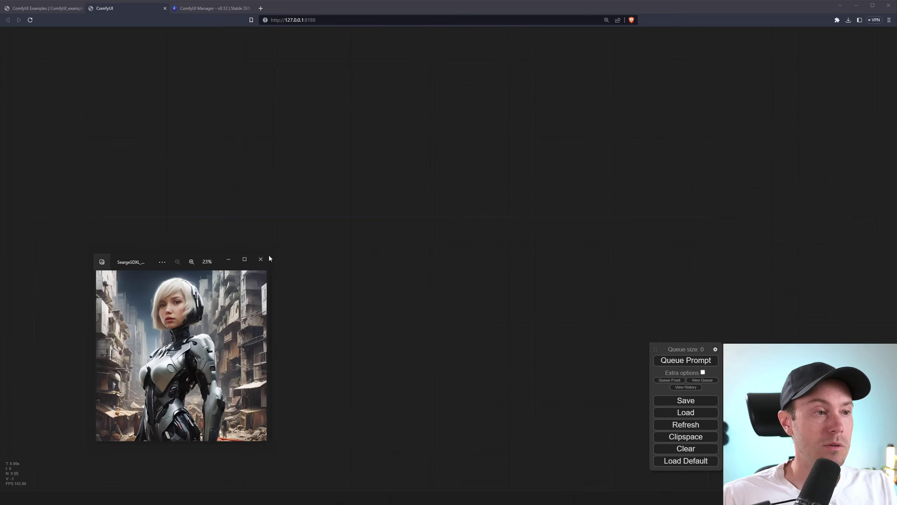
left_click_drag(164, 266, 164, 174)
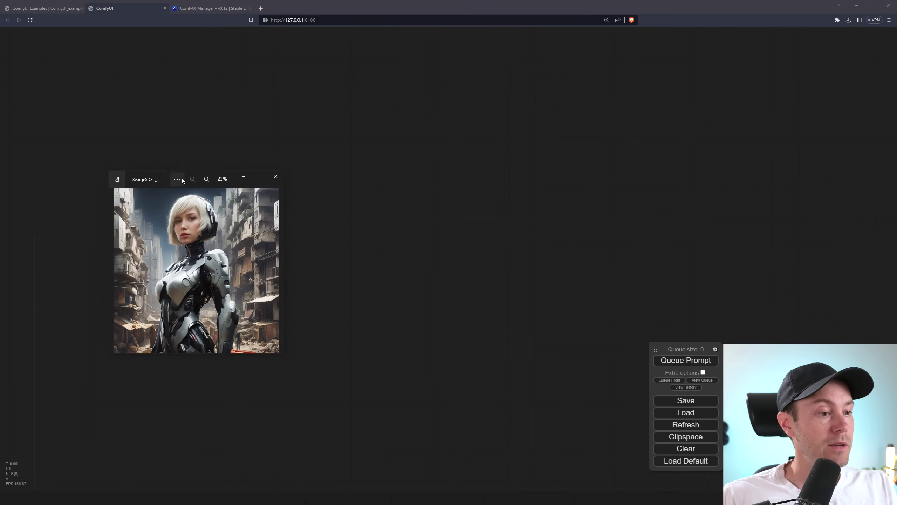
left_click(277, 177)
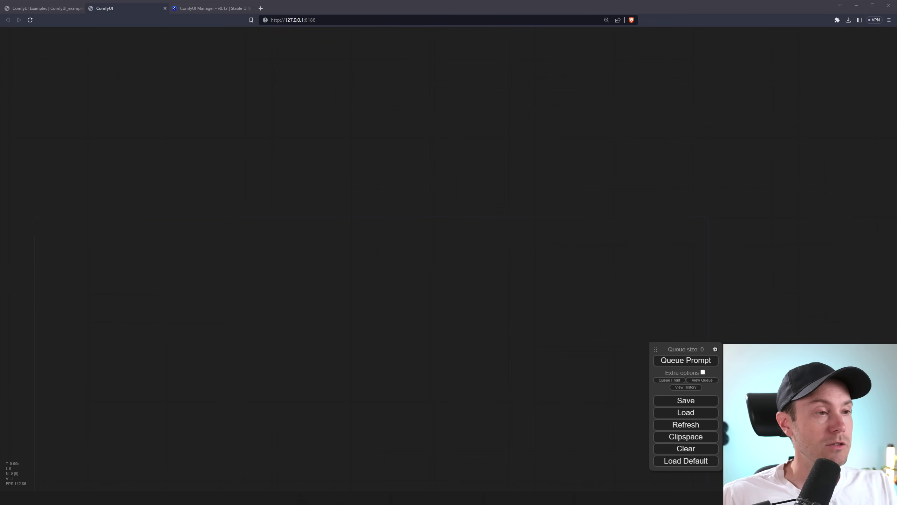
Drop the robot woman PNG onto the canvas, loading its SDXL workflow with a missing-nodes warning.
mouse_move(352, 258)
left_mouse_down()
mouse_move(379, 249)
mouse_move(356, 277)
left_mouse_up()
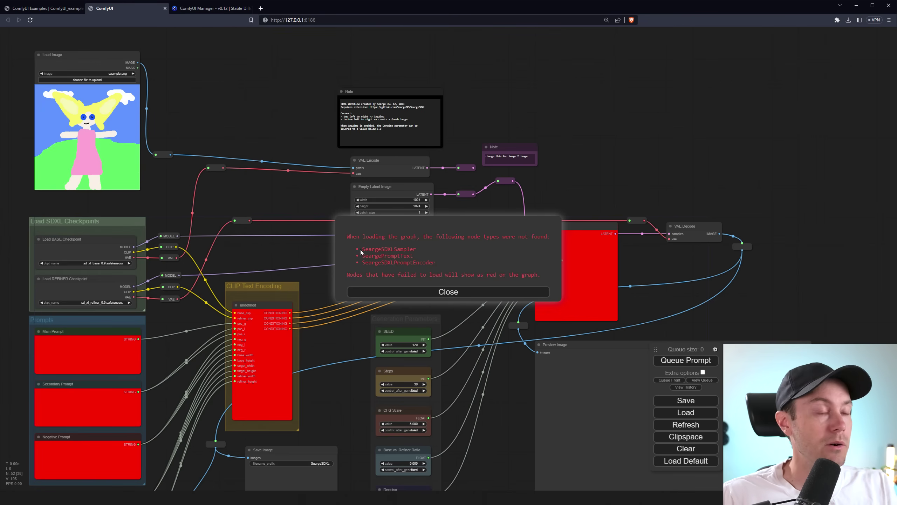
Read and close the missing Searge node types warning, then bring up the ComfyUI Manager Civitai page.
left_click_drag(378, 237, 420, 237)
left_click(292, 259)
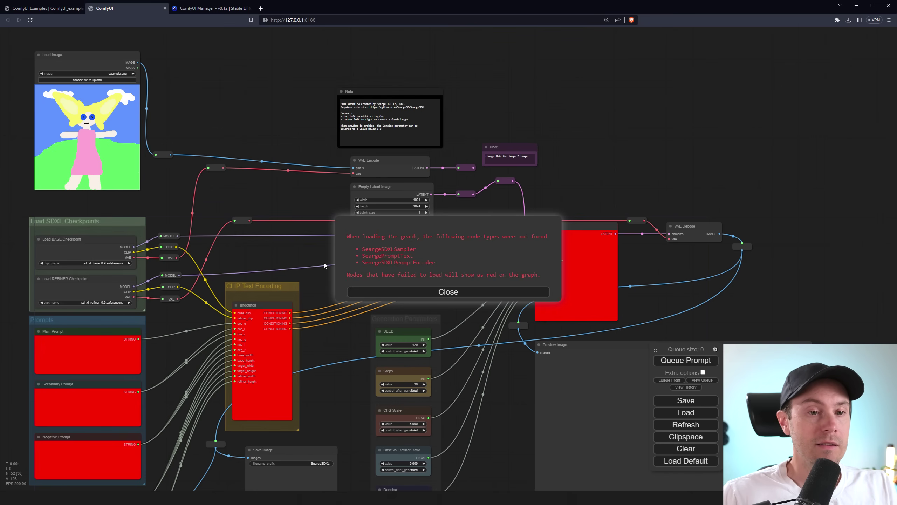
left_click_drag(281, 260, 304, 208)
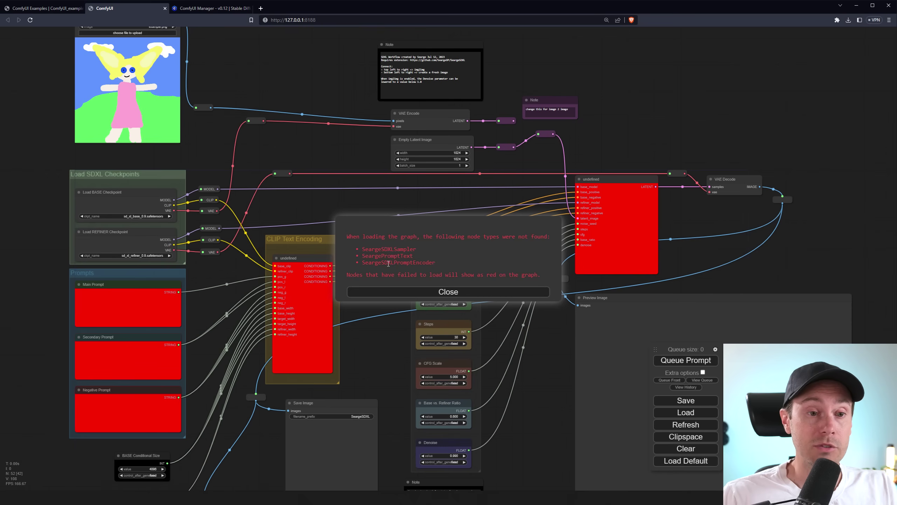
left_click(391, 296)
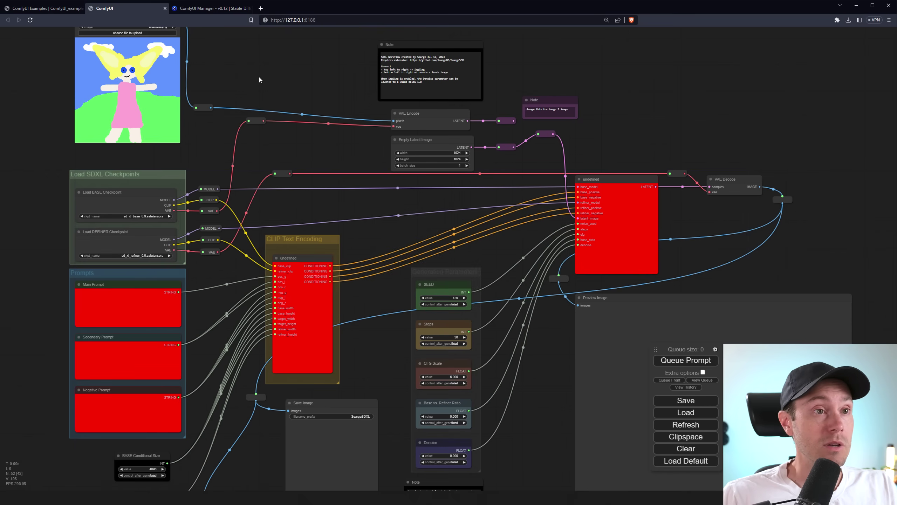
left_click(211, 8)
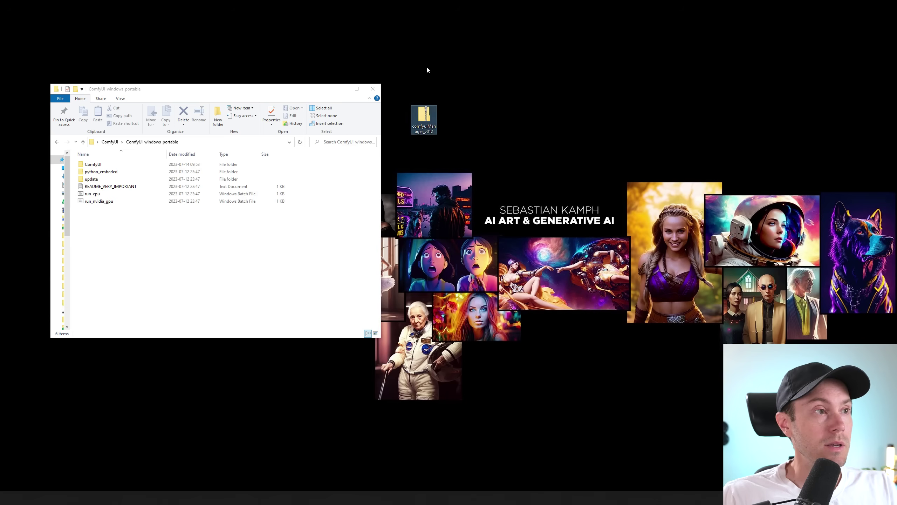
Navigate File Explorer into ComfyUI\custom_nodes.
left_click(177, 214)
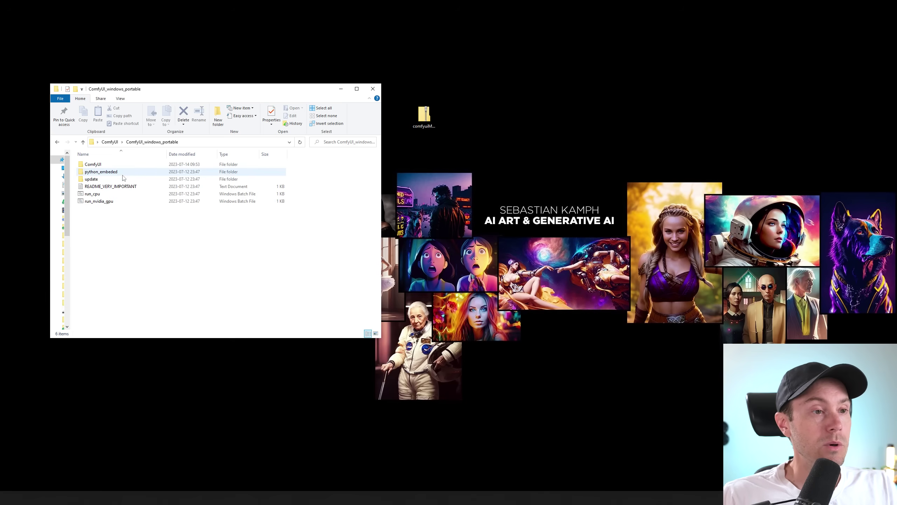
double_click(113, 164)
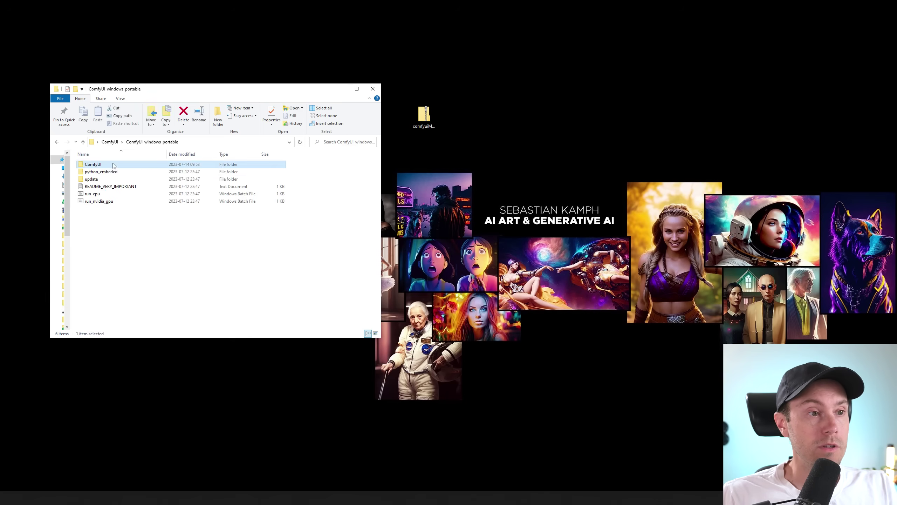
left_click(107, 209)
double_click(108, 210)
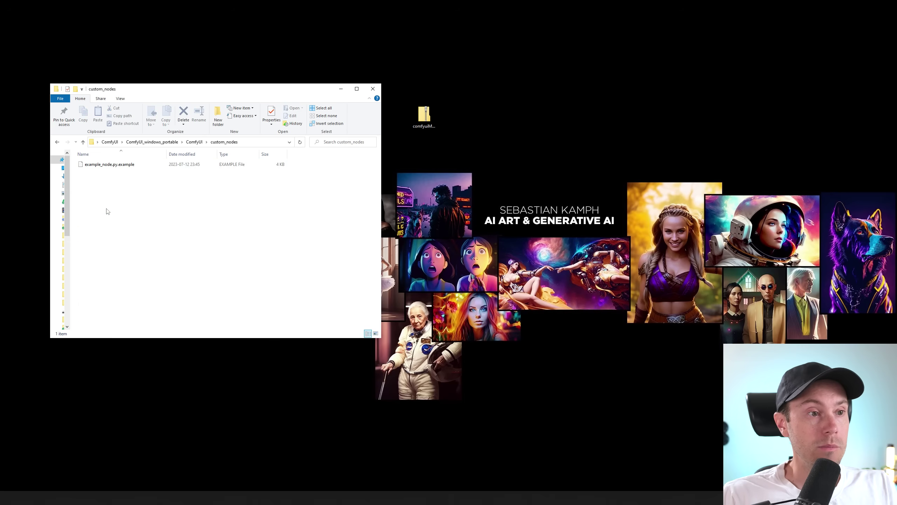
Extract all files from the ComfyUI Manager zip into custom_nodes and close the archive.
left_click_drag(423, 115, 421, 128)
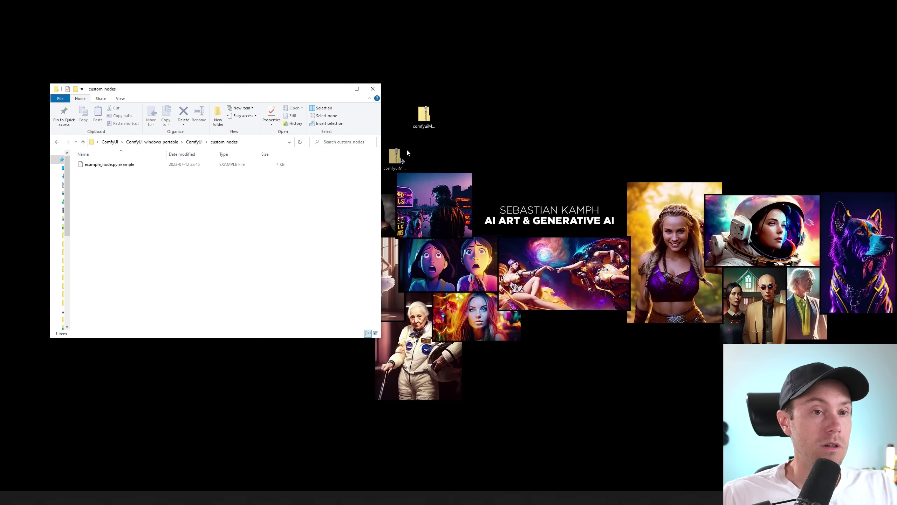
double_click(424, 116)
key("ctrl+a")
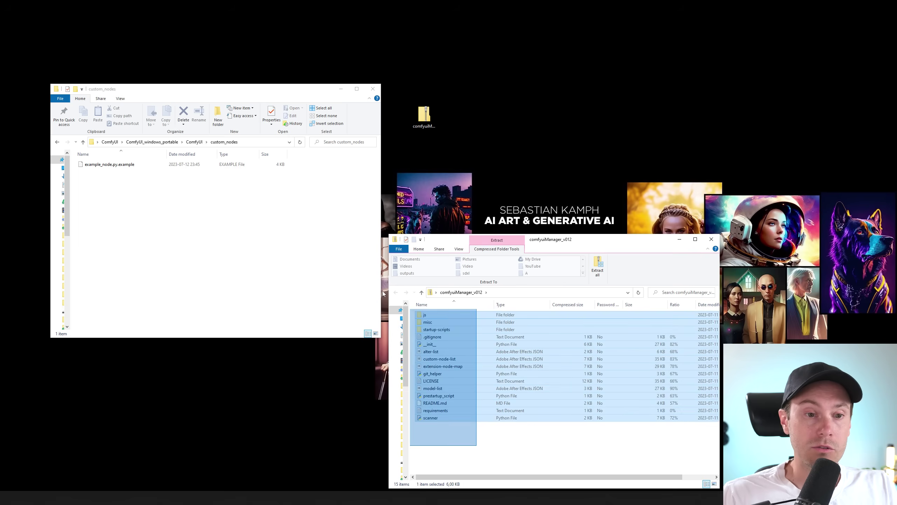
left_click_drag(424, 315, 99, 199)
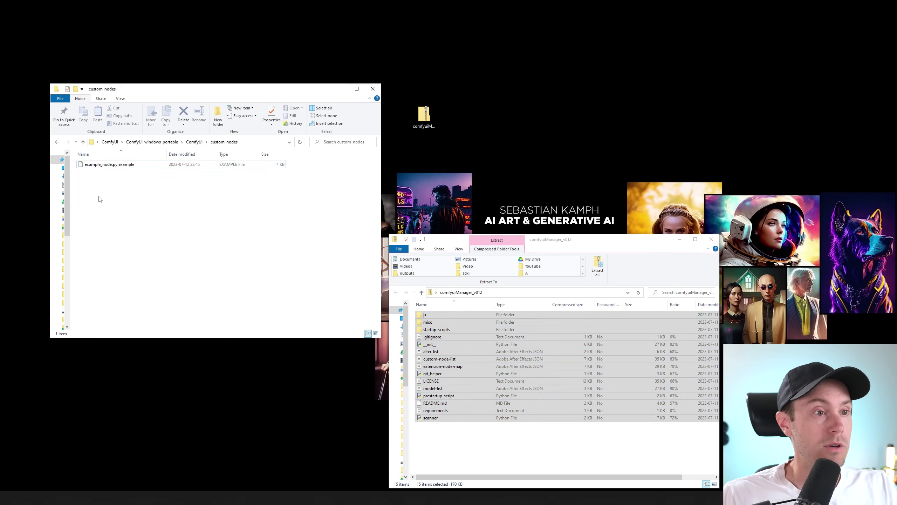
key("ctrl+w")
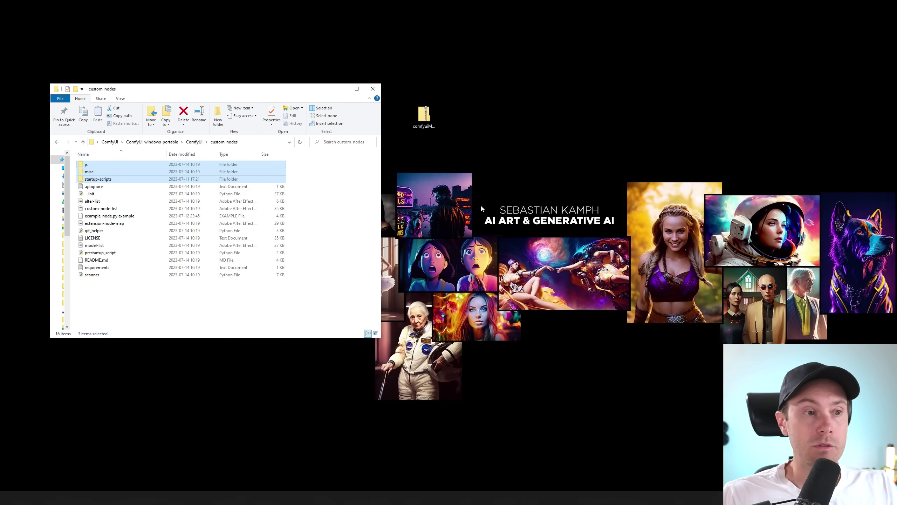
Go back up to ComfyUI_windows_portable and relaunch ComfyUI with run_nvidia_gpu.
left_click(326, 280)
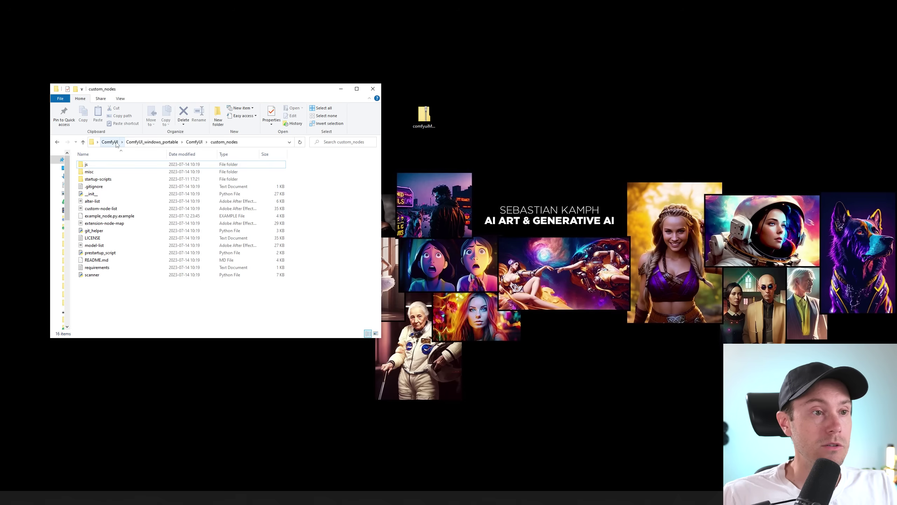
left_click(152, 141)
double_click(98, 201)
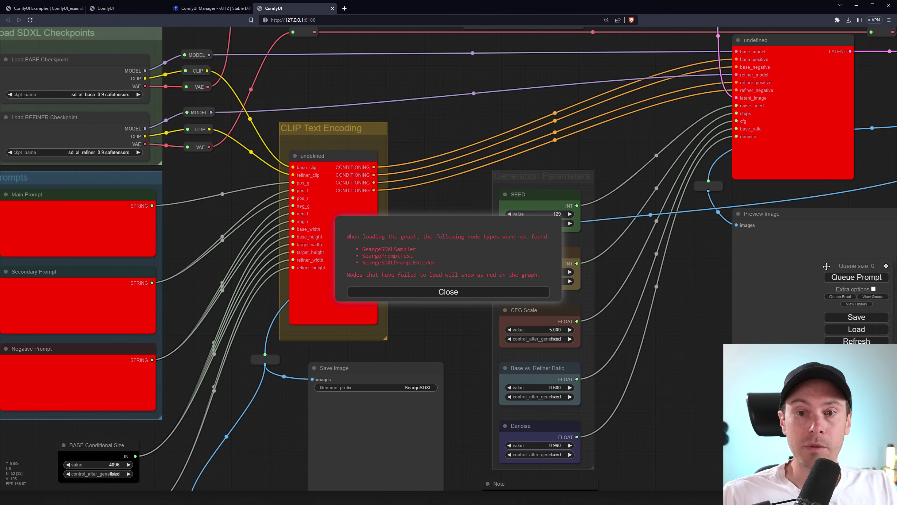
Use Manager's Install Missing Custom Nodes to install the SeargeSDXL pack, then close both dialogs.
mouse_move(831, 266)
left_mouse_down()
mouse_move(652, 320)
mouse_move(651, 331)
left_mouse_up()
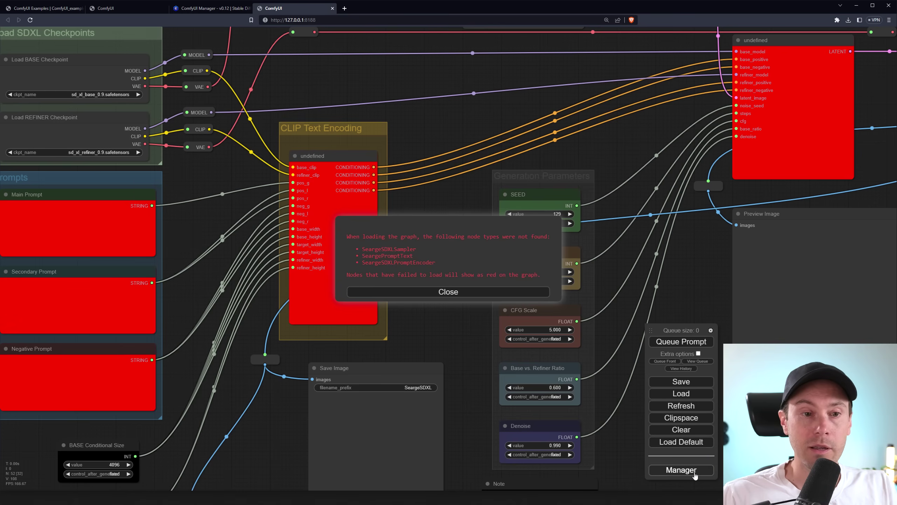
left_click(681, 469)
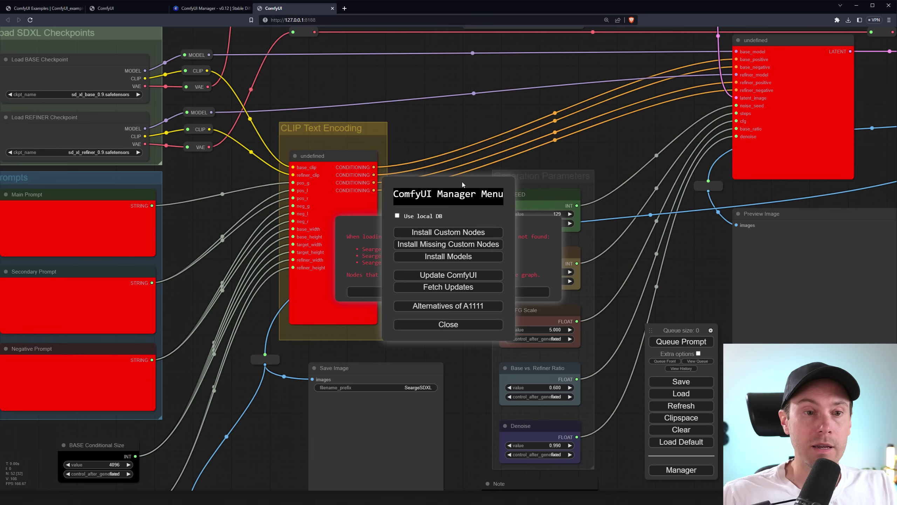
left_click_drag(459, 194, 465, 195)
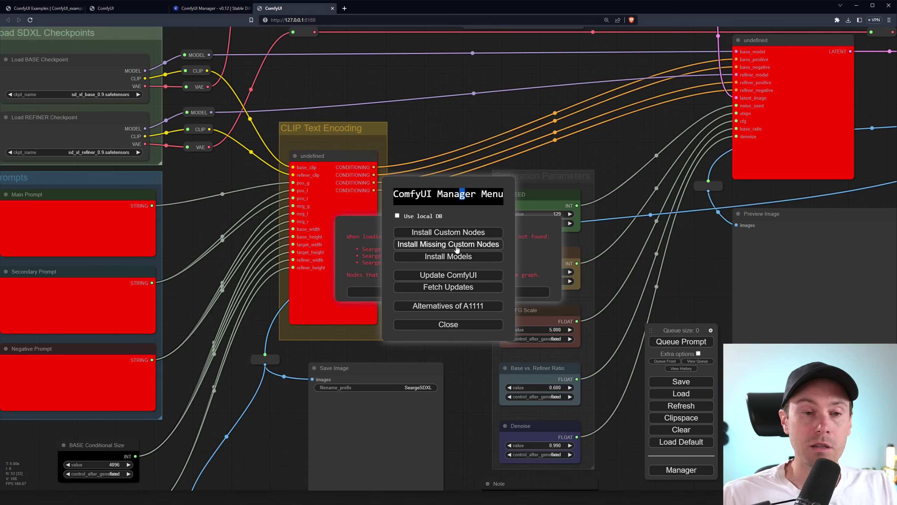
left_click(457, 249)
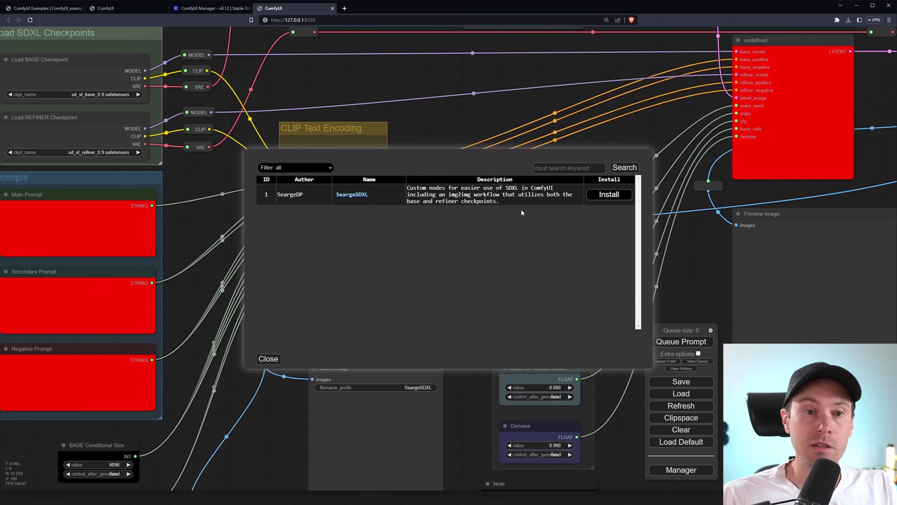
left_click(607, 194)
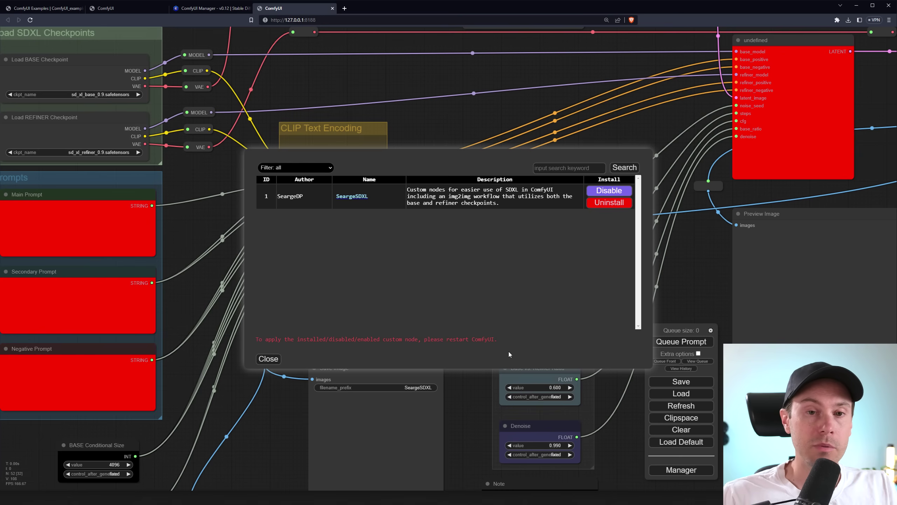
left_click(268, 358)
left_click(444, 321)
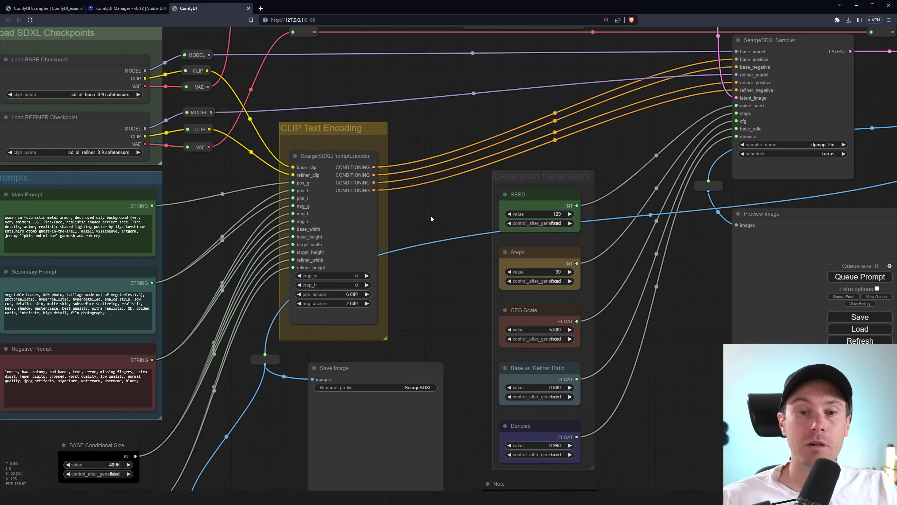
scroll(428, 224, "down", 2)
scroll(426, 224, "down", 2)
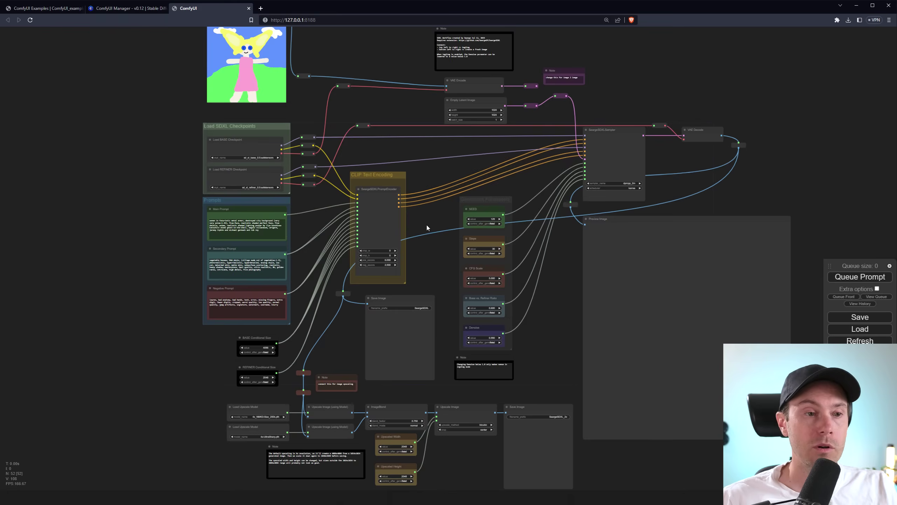
Queue the SDXL workflow to render the robot woman in a ruined city.
left_click_drag(849, 259, 674, 336)
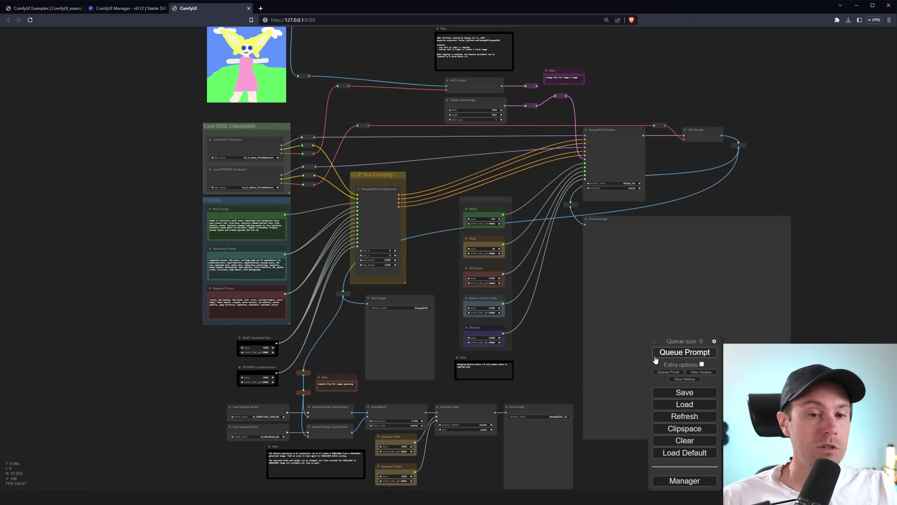
left_click(684, 353)
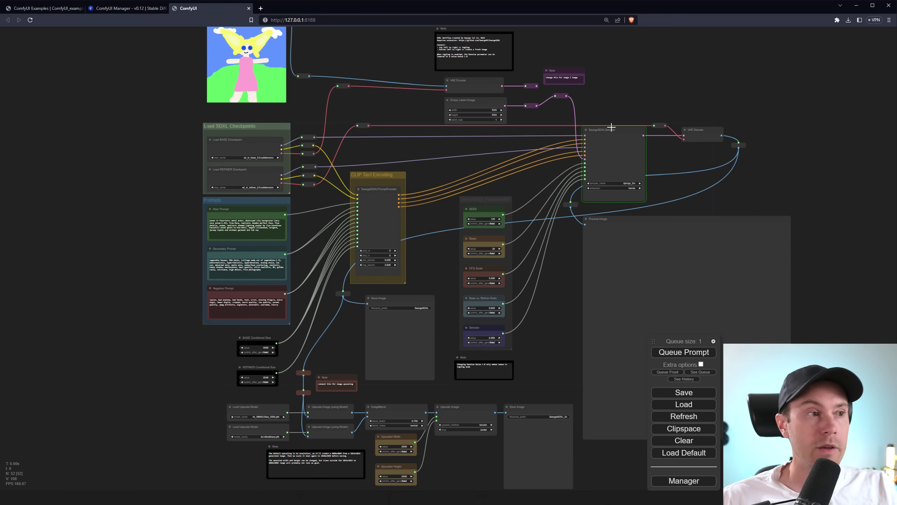
scroll(644, 131, "up", 5)
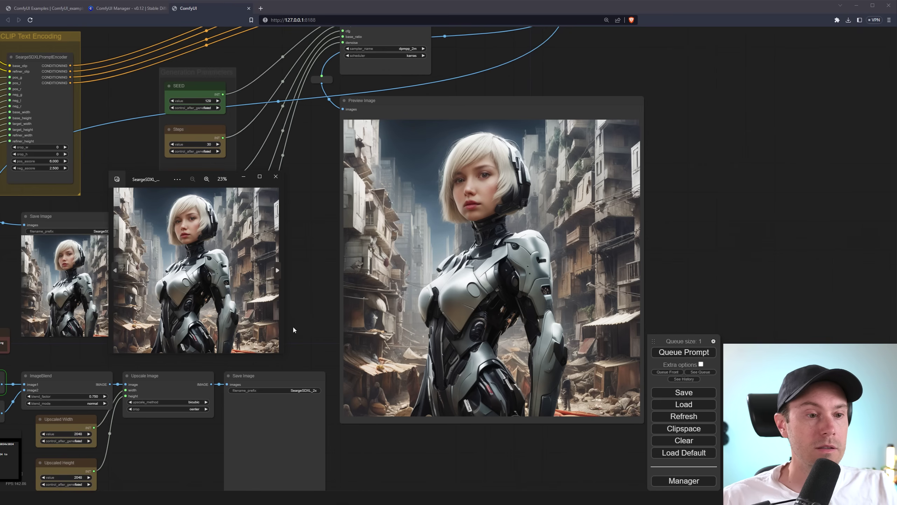
Inspect the saved upscaled render in the image viewer, close it, and look over the workflow's preview nodes.
left_click_drag(279, 355, 414, 483)
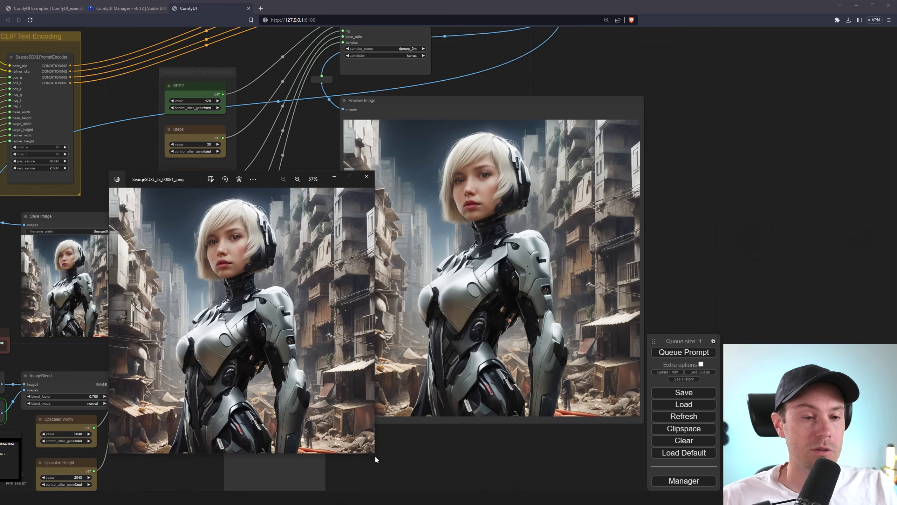
left_click_drag(314, 180, 228, 105)
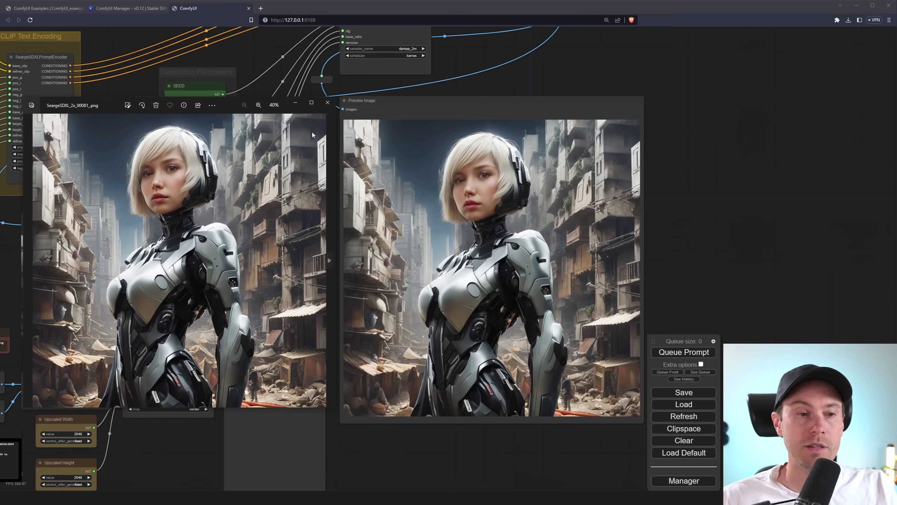
left_click(327, 105)
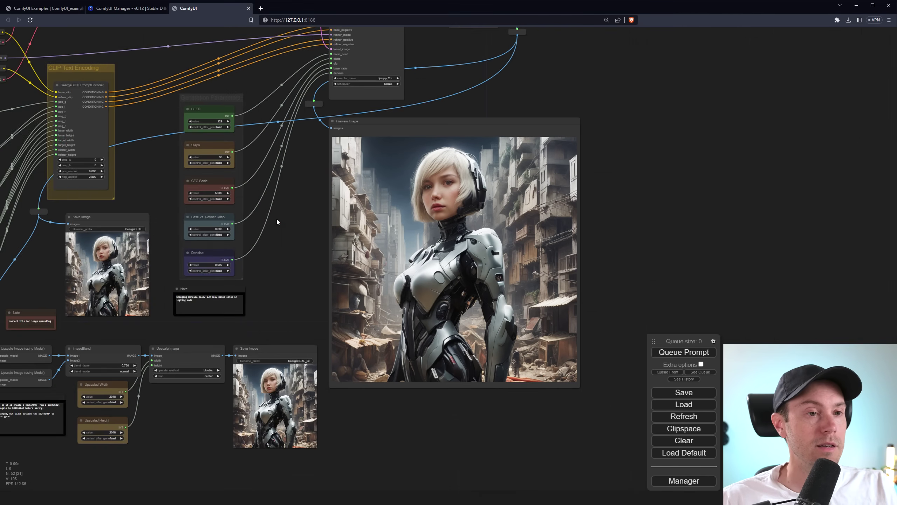
scroll(276, 219, "down", 2)
scroll(180, 159, "up", 2)
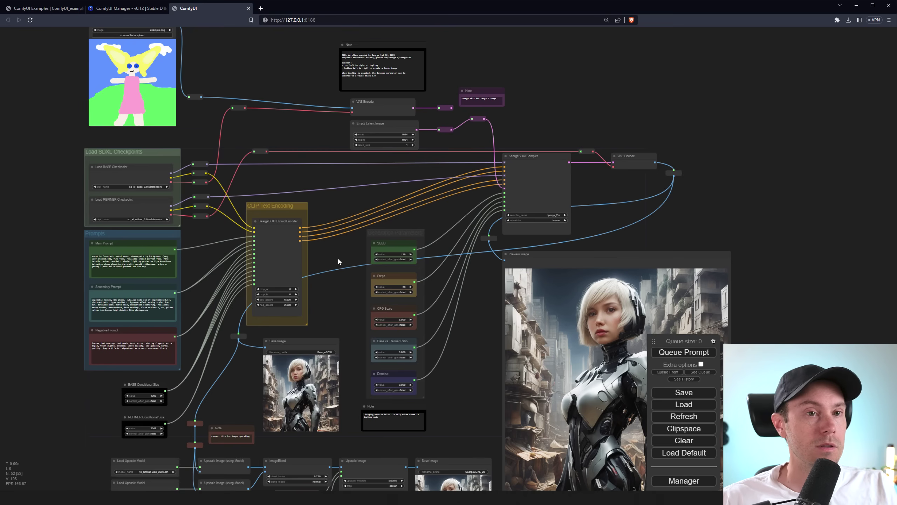
left_click_drag(338, 258, 307, 237)
scroll(306, 238, "up", 2)
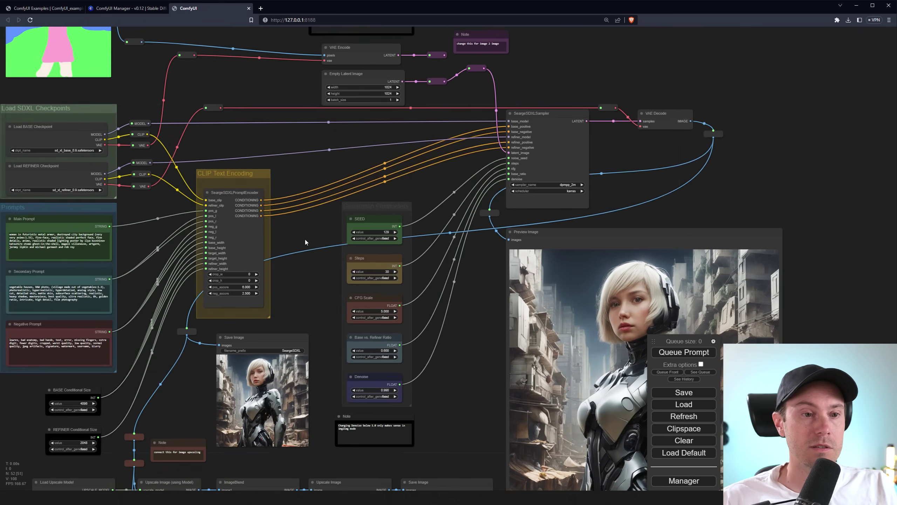
left_click_drag(309, 276, 324, 186)
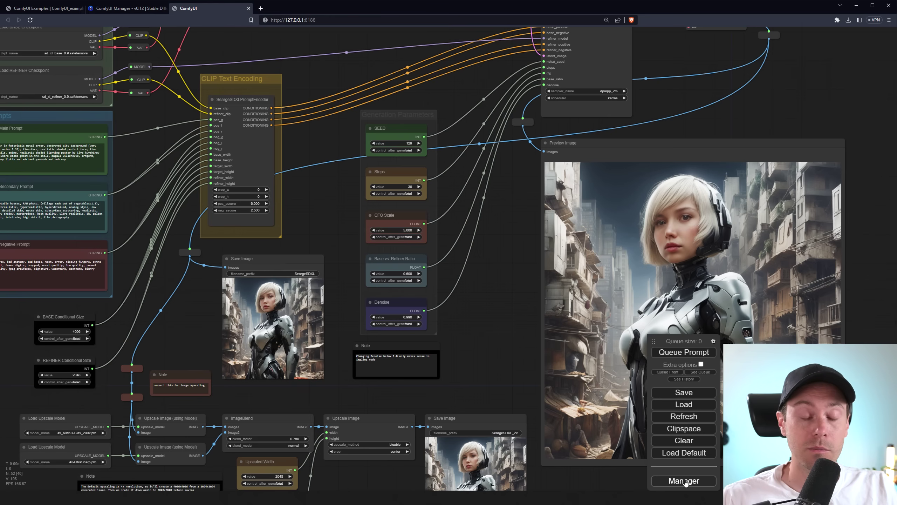
Browse the Manager's Install Custom Nodes catalogue and close it with Escape.
left_click(685, 481)
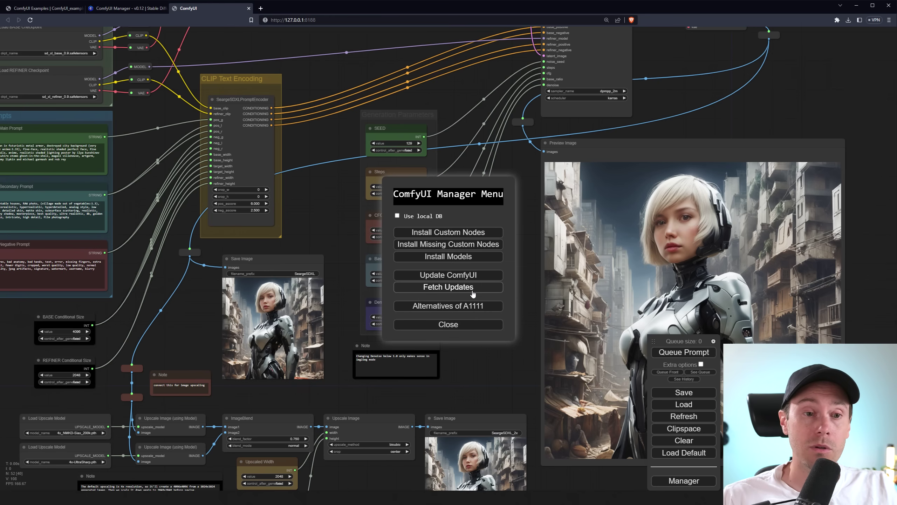
left_click(448, 232)
mouse_move(638, 184)
left_mouse_down()
mouse_move(637, 316)
mouse_move(639, 184)
left_mouse_up()
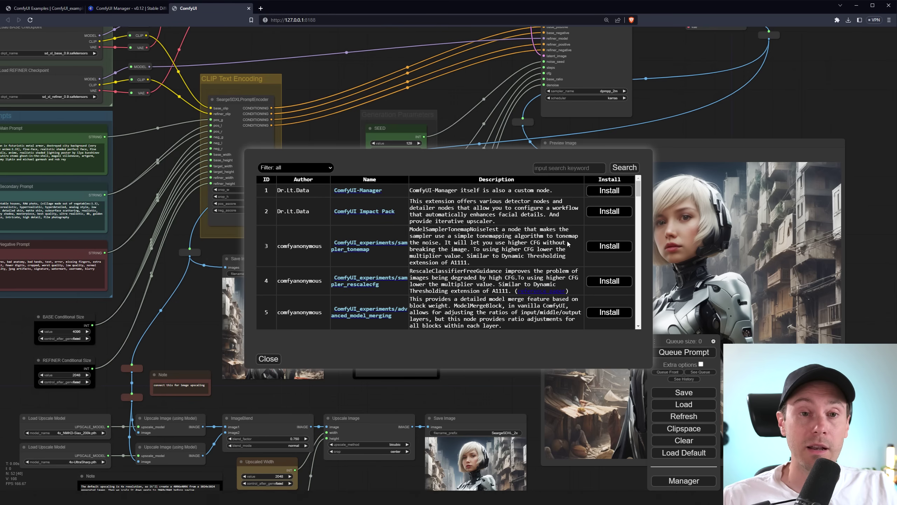
key("Escape")
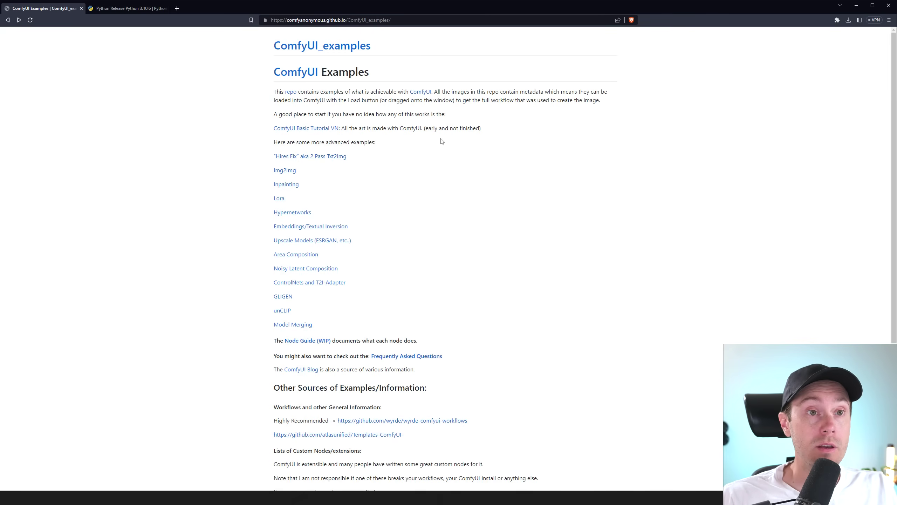
left_click(285, 183)
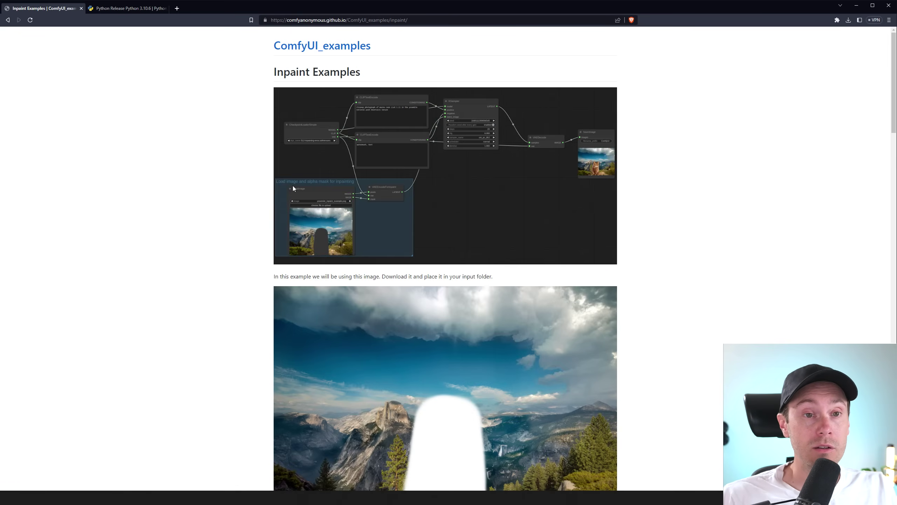
key("ctrl+plus")
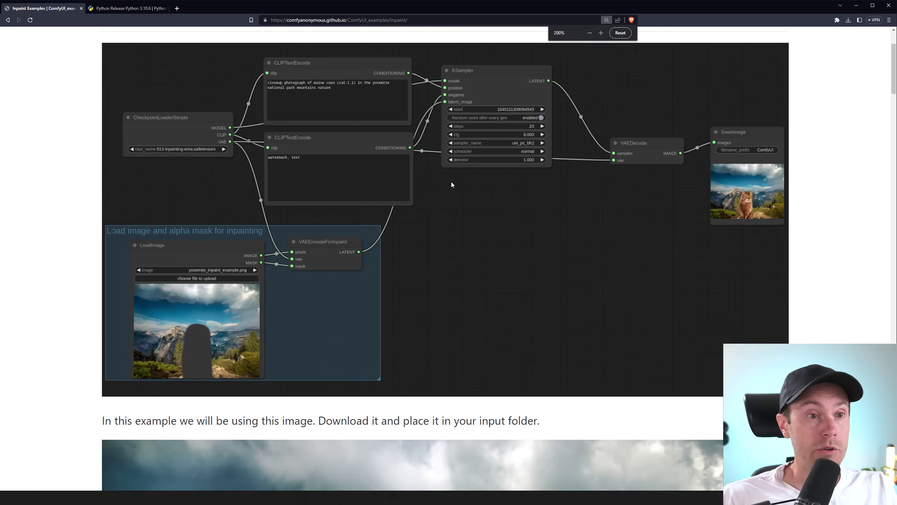
key("ctrl+plus")
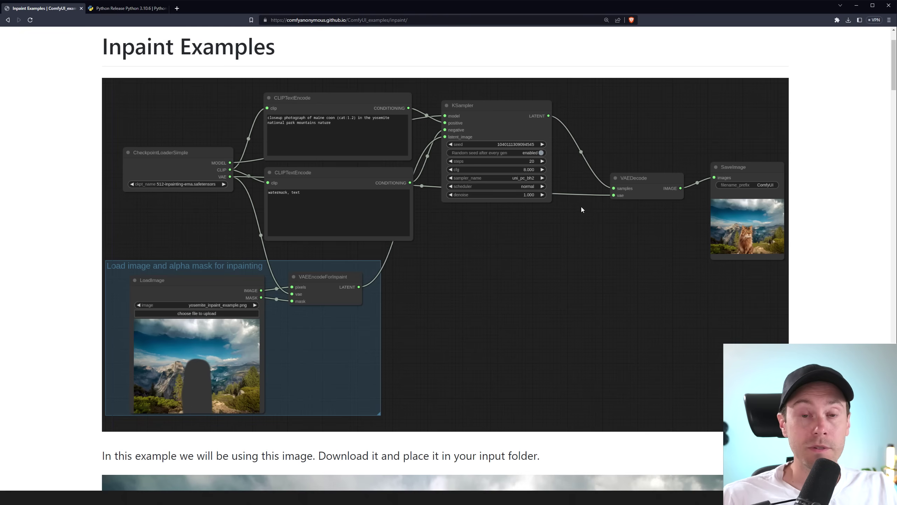
key("ctrl+plus")
scroll(796, 277, "down", 1)
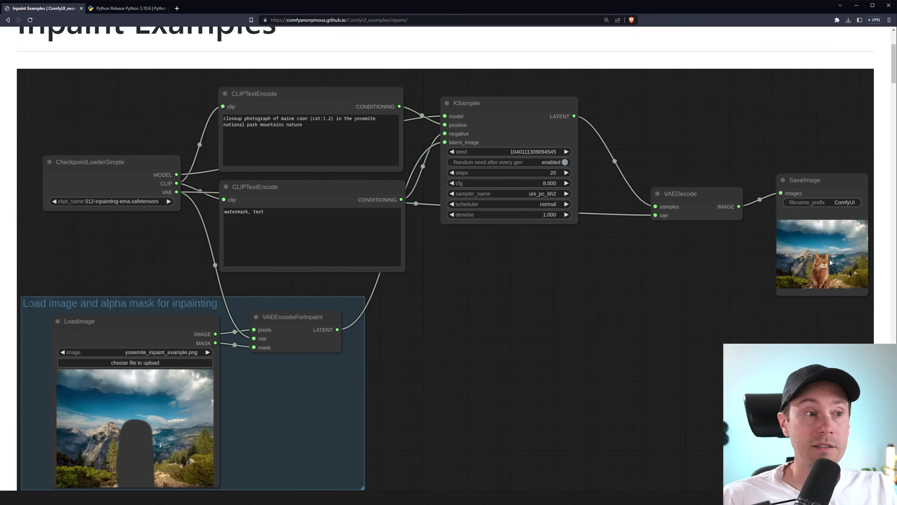
scroll(816, 270, "down", 1)
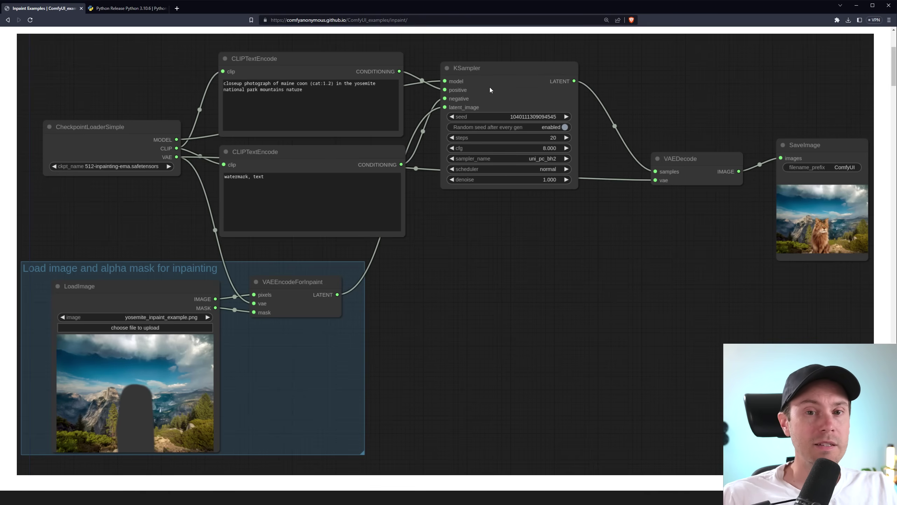
scroll(429, 272, "up", 1)
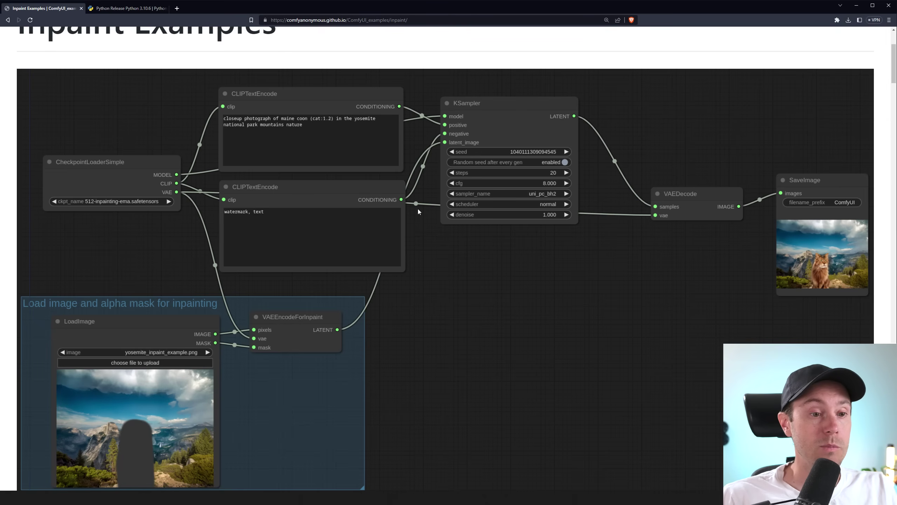
View the Lora example's LoraLoader workflow zoomed in, then return to the Examples index at normal zoom.
key("alt+Left")
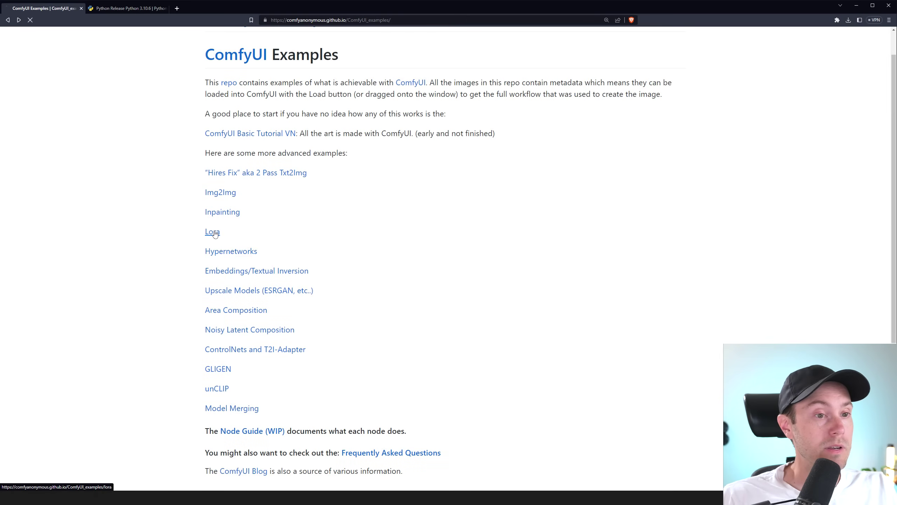
left_click(212, 231)
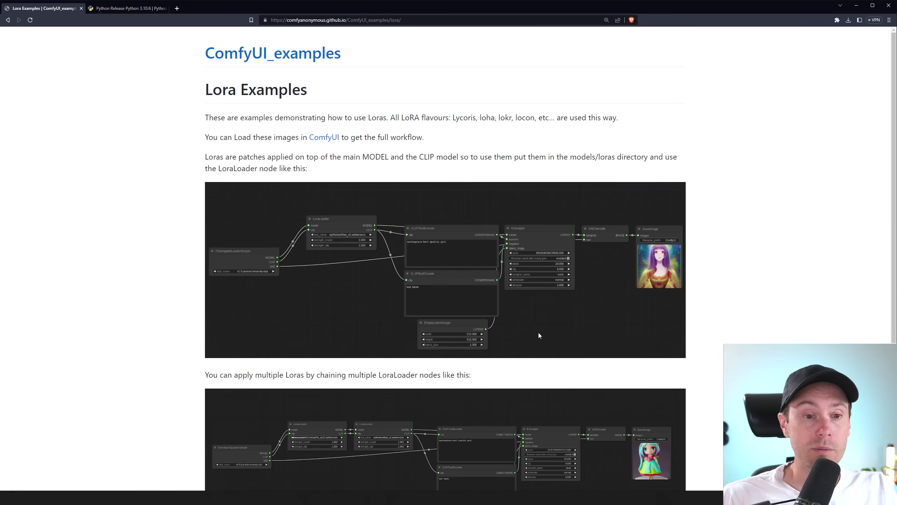
key("ctrl+plus")
key("ctrl+plus")
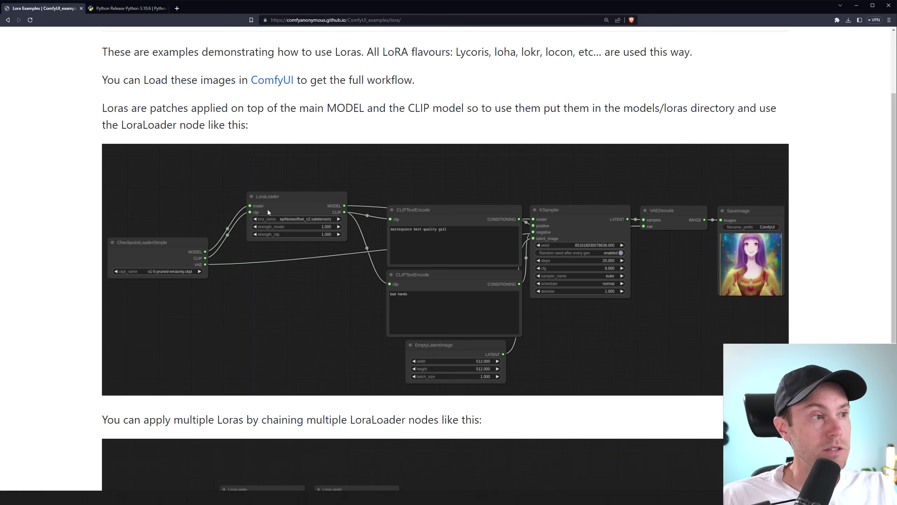
key("ctrl+plus")
key("ctrl+plus")
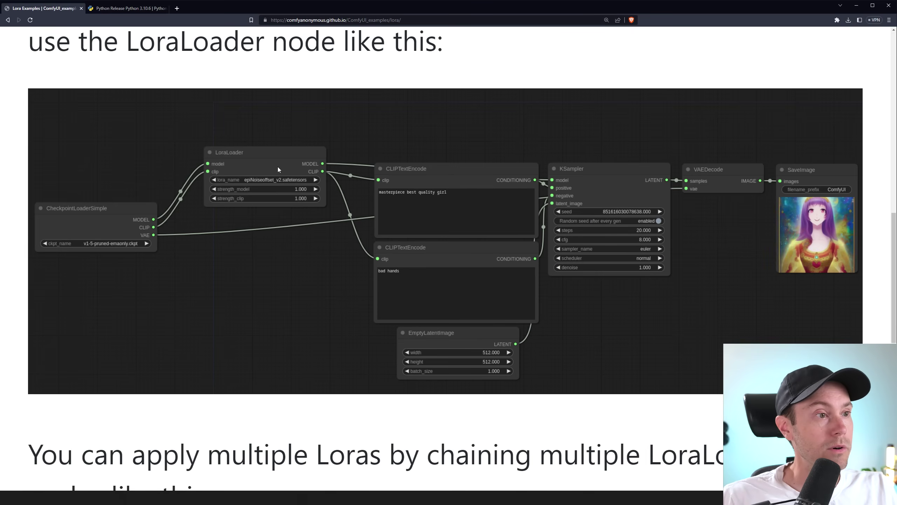
key("ctrl+minus")
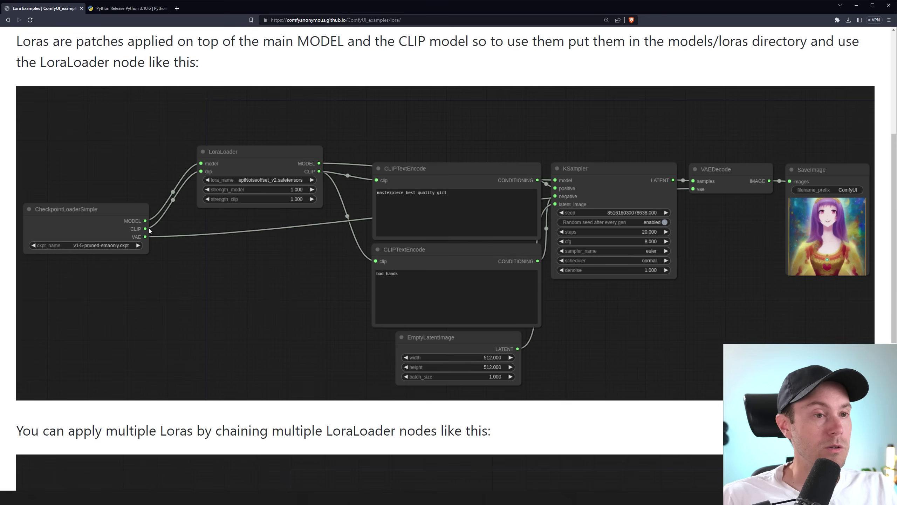
key("alt+Left")
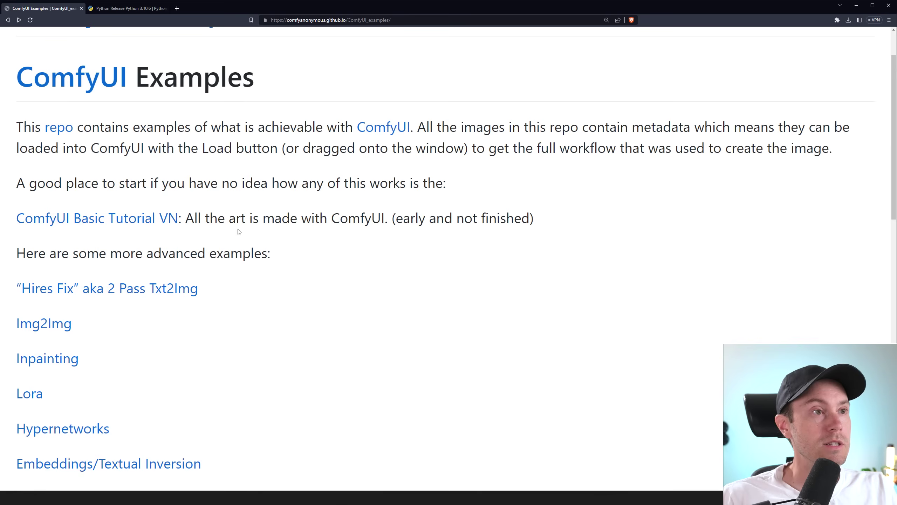
scroll(235, 240, "down", 1)
key("ctrl+minus")
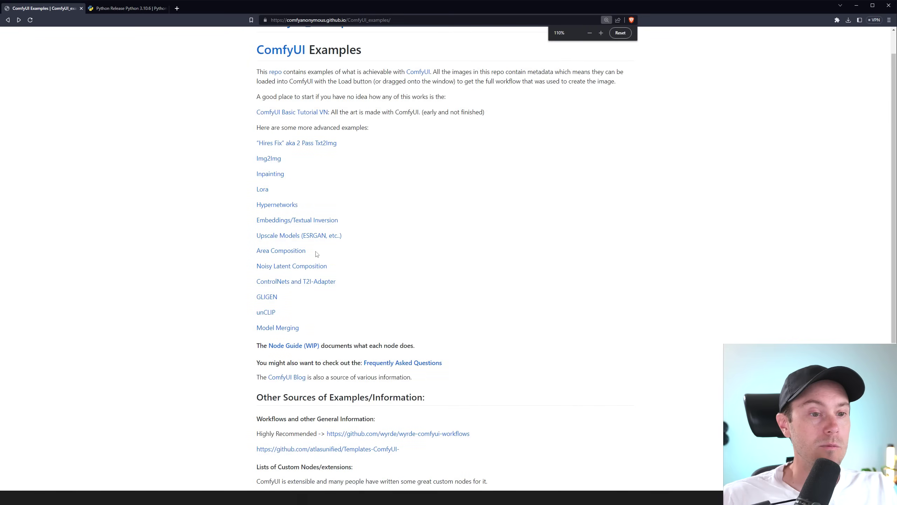